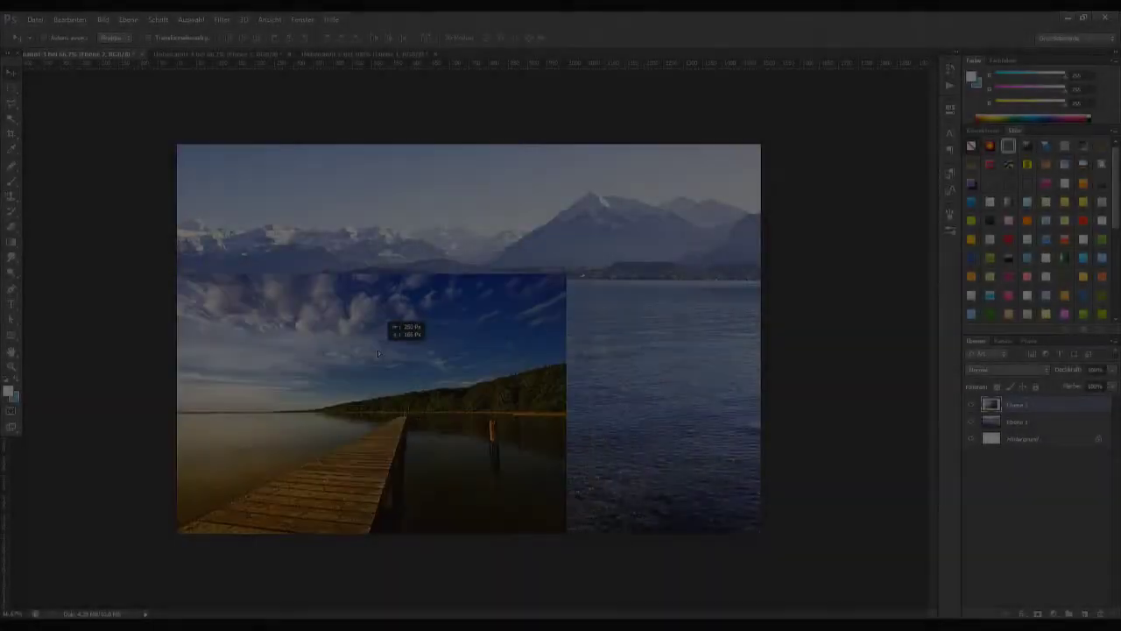
- Soft-erase the jetty's right edge and reshape the jetty in perspective
{"action": "key", "text": "Return"}
{"action": "mouse_move", "coordinate": [526, 276]}
{"action": "left_mouse_down"}
{"action": "mouse_move", "coordinate": [545, 506]}
{"action": "mouse_move", "coordinate": [201, 298]}
{"action": "mouse_move", "coordinate": [120, 318]}
{"action": "mouse_move", "coordinate": [491, 376]}
{"action": "mouse_move", "coordinate": [175, 460]}
{"action": "mouse_move", "coordinate": [376, 395]}
{"action": "mouse_move", "coordinate": [456, 517]}
{"action": "mouse_move", "coordinate": [424, 383]}
{"action": "mouse_move", "coordinate": [353, 408]}
{"action": "left_mouse_up"}
{"action": "key", "text": "v"}
{"action": "key", "text": "ctrl+t"}
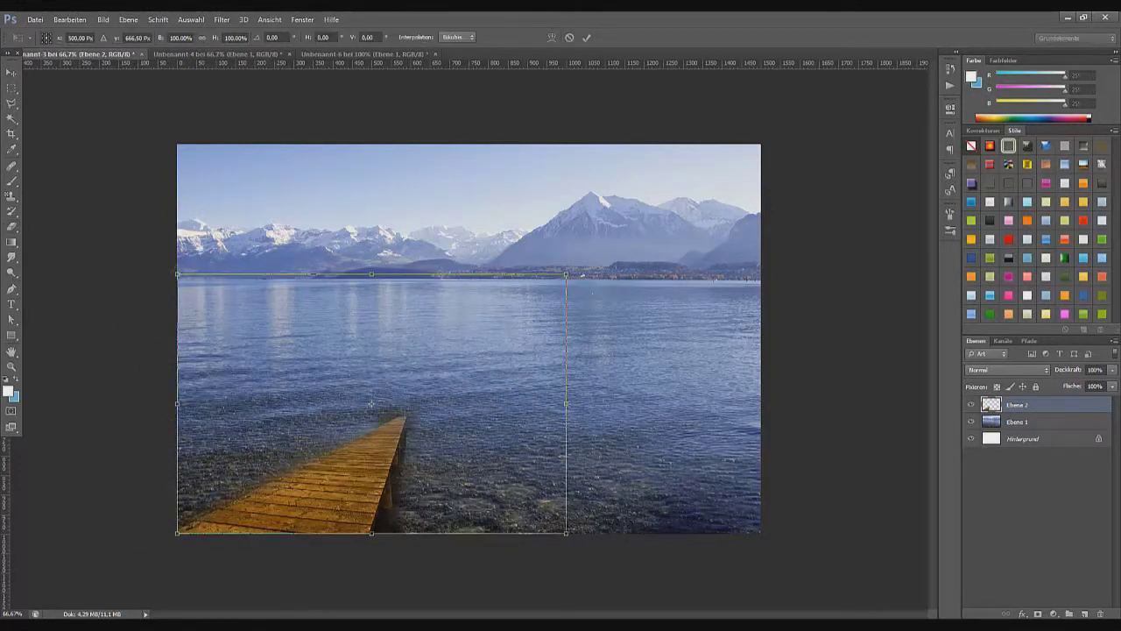
{"action": "left_click_drag", "start_coordinate": [338, 196], "coordinate": [366, 205]}
{"action": "key", "text": "Return"}
- Warp the jetty so it curves in from the lower left
{"action": "key", "text": "ctrl+t"}
{"action": "left_click", "coordinate": [551, 38]}
{"action": "mouse_move", "coordinate": [333, 208]}
{"action": "left_mouse_down"}
{"action": "mouse_move", "coordinate": [435, 287]}
{"action": "mouse_move", "coordinate": [405, 351]}
{"action": "left_mouse_up"}
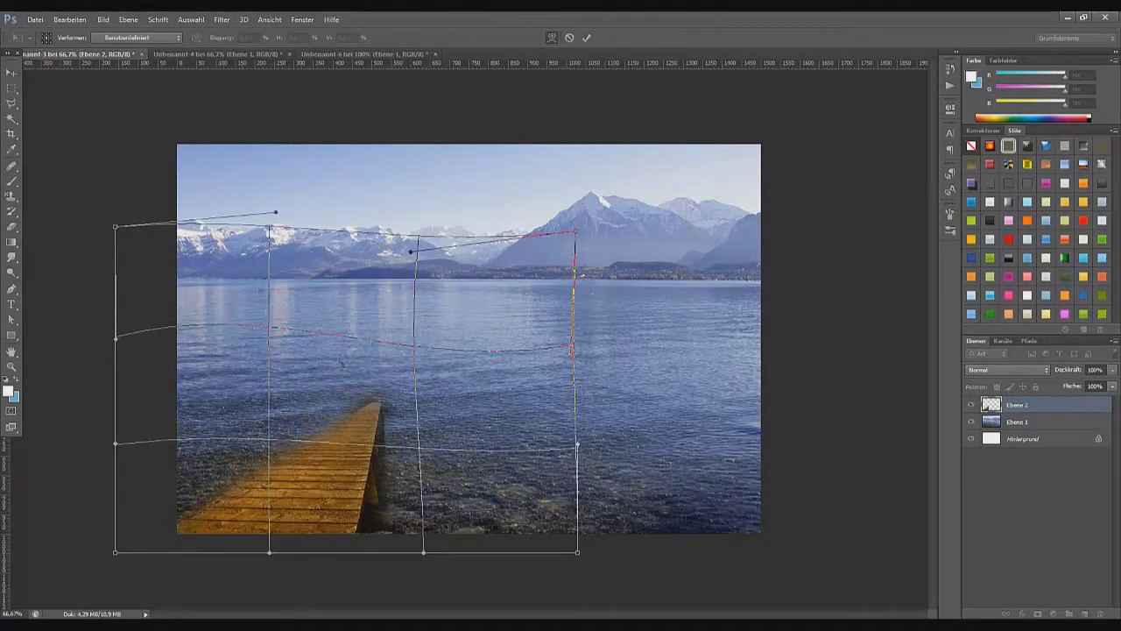
{"action": "left_click", "coordinate": [12, 72]}
{"action": "key", "text": "Return"}
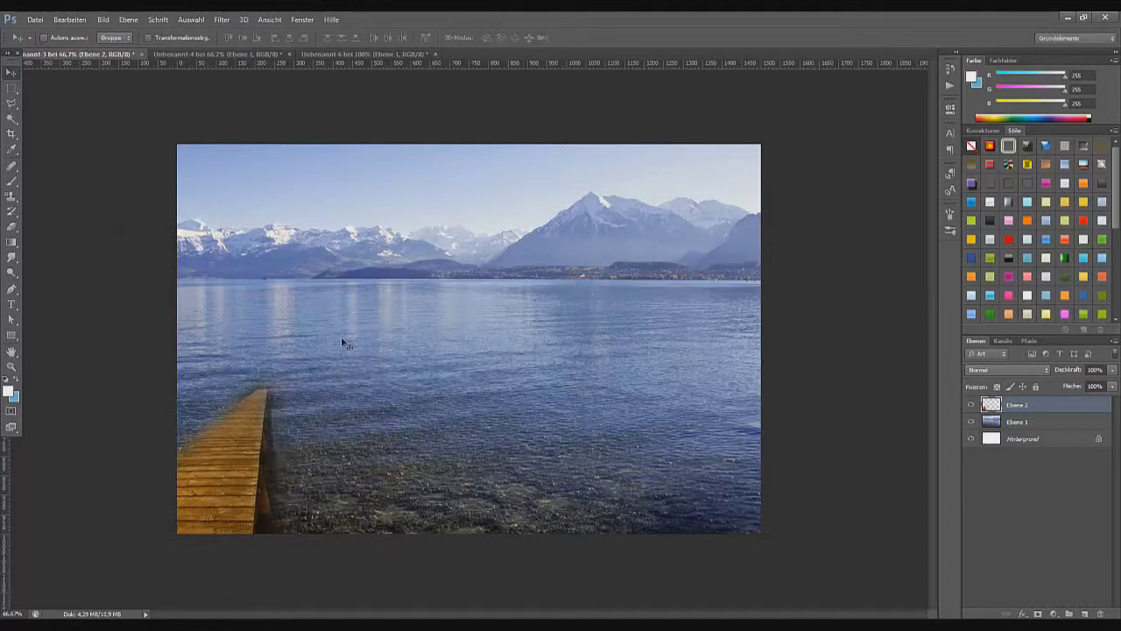
- Rotate the jetty slightly and warp its upper part up and to the right
{"action": "key", "text": "ctrl+t"}
{"action": "left_click_drag", "start_coordinate": [340, 337], "coordinate": [345, 329]}
{"action": "right_click", "coordinate": [323, 281]}
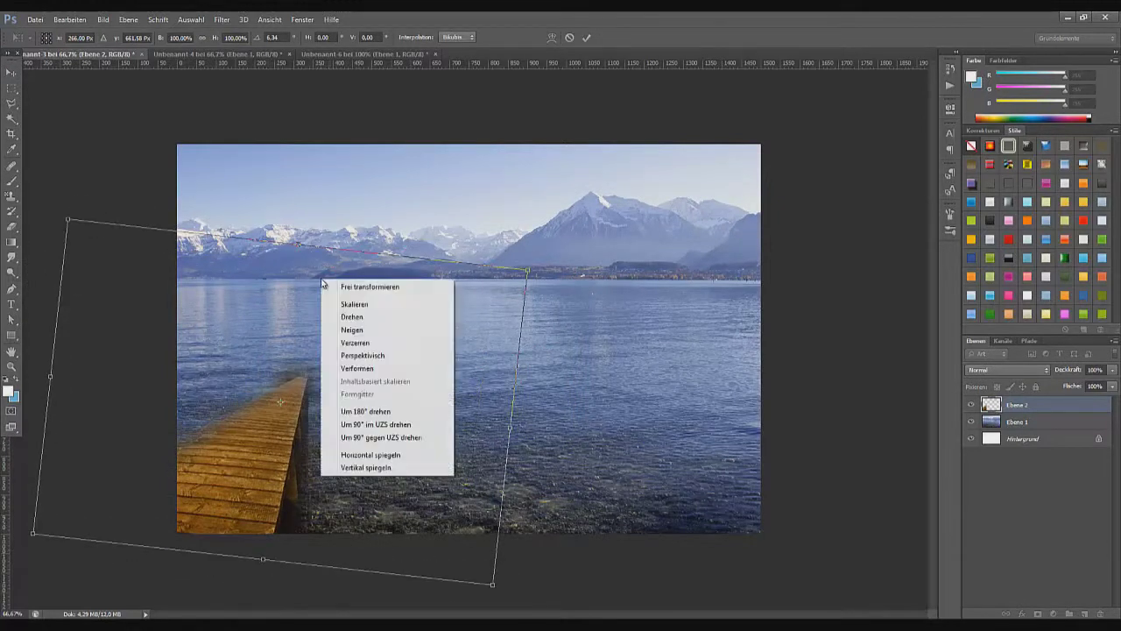
{"action": "left_click", "coordinate": [357, 368]}
{"action": "left_click_drag", "start_coordinate": [490, 307], "coordinate": [521, 274]}
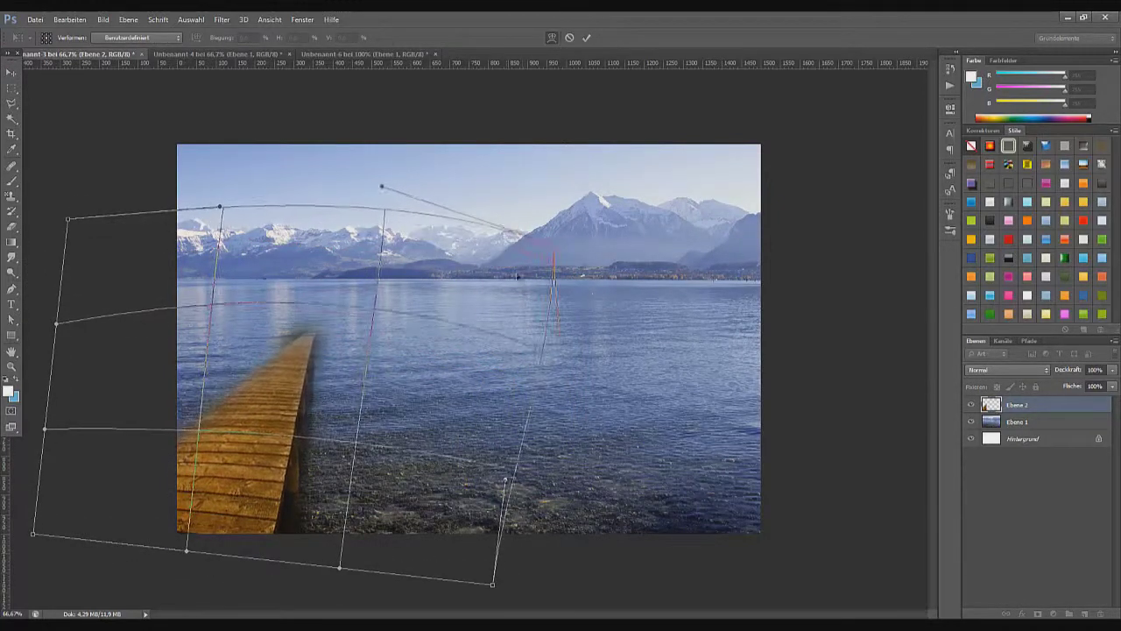
{"action": "key", "text": "Return"}
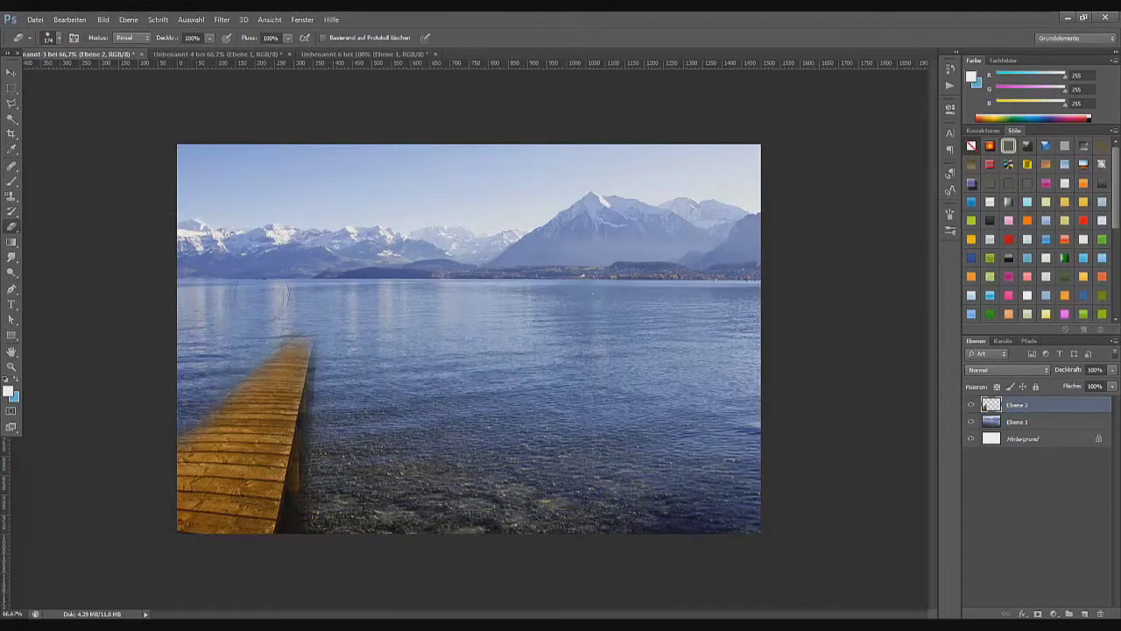
{"action": "left_click", "coordinate": [359, 54]}
- Bring the cloud-and-grass picture into the lake document, scaled up and placed lower left
{"action": "key", "text": "v"}
{"action": "left_click_drag", "start_coordinate": [468, 338], "coordinate": [408, 316]}
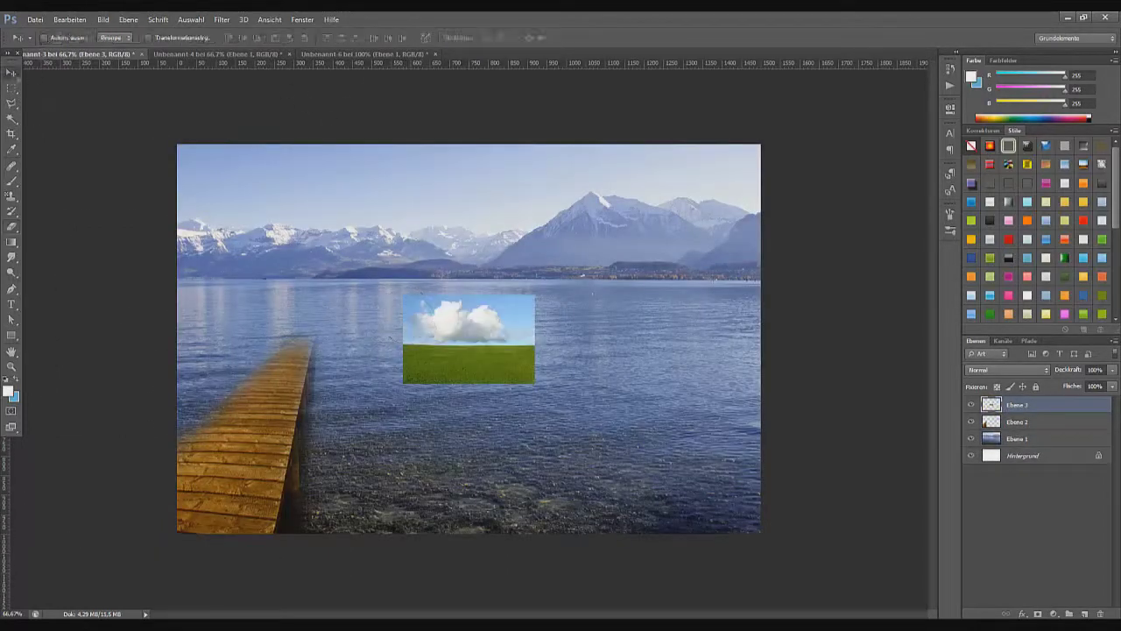
{"action": "key", "text": "ctrl+t"}
{"action": "left_click_drag", "start_coordinate": [535, 382], "coordinate": [795, 557]}
{"action": "left_click_drag", "start_coordinate": [600, 426], "coordinate": [372, 437]}
{"action": "key", "text": "Return"}
- Erase the clouds, sky strip and right part of the grass, leaving a grass patch
{"action": "key", "text": "ctrl+bracketleft"}
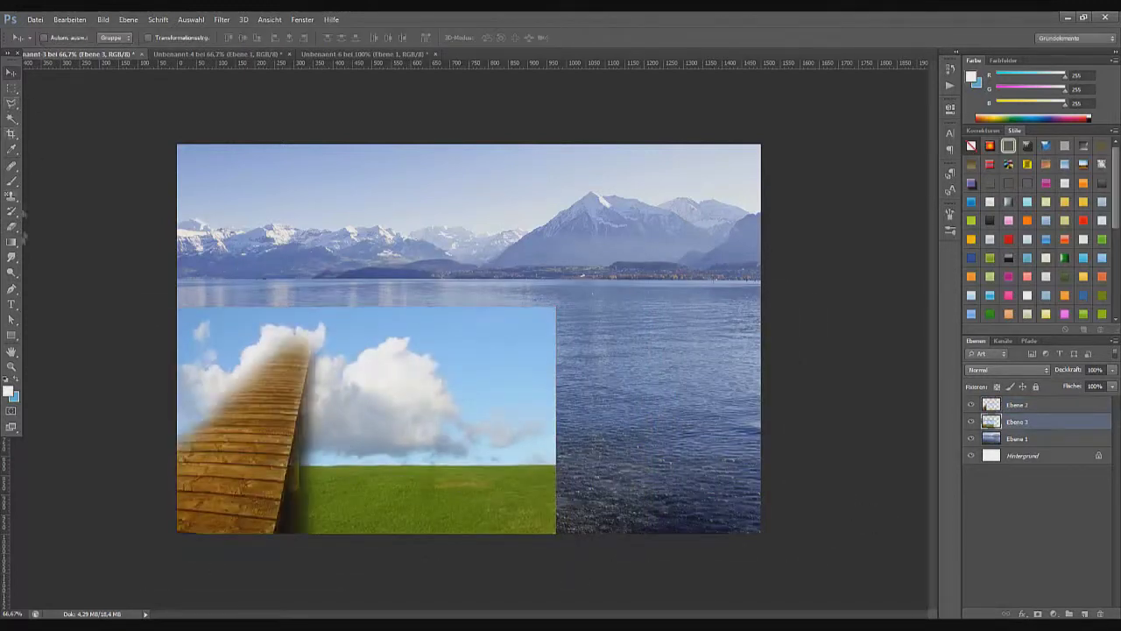
{"action": "key", "text": "e"}
{"action": "left_click", "coordinate": [529, 337]}
{"action": "mouse_move", "coordinate": [535, 394]}
{"action": "left_mouse_down"}
{"action": "mouse_move", "coordinate": [464, 342]}
{"action": "mouse_move", "coordinate": [201, 351]}
{"action": "mouse_move", "coordinate": [516, 434]}
{"action": "mouse_move", "coordinate": [302, 455]}
{"action": "left_mouse_up"}
{"action": "left_click_drag", "start_coordinate": [552, 464], "coordinate": [420, 525]}
{"action": "left_click_drag", "start_coordinate": [482, 499], "coordinate": [315, 451]}
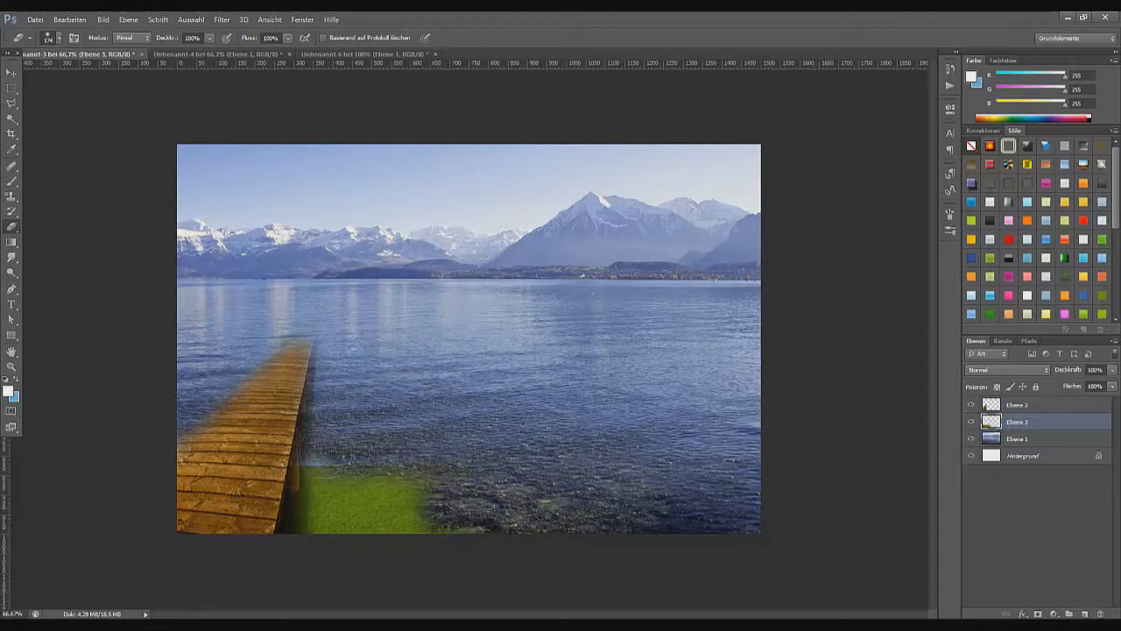
- Duplicate the grass layer, move the copy below the original and set it to 22% opacity
{"action": "left_click", "coordinate": [12, 74]}
{"action": "key", "text": "ctrl+j"}
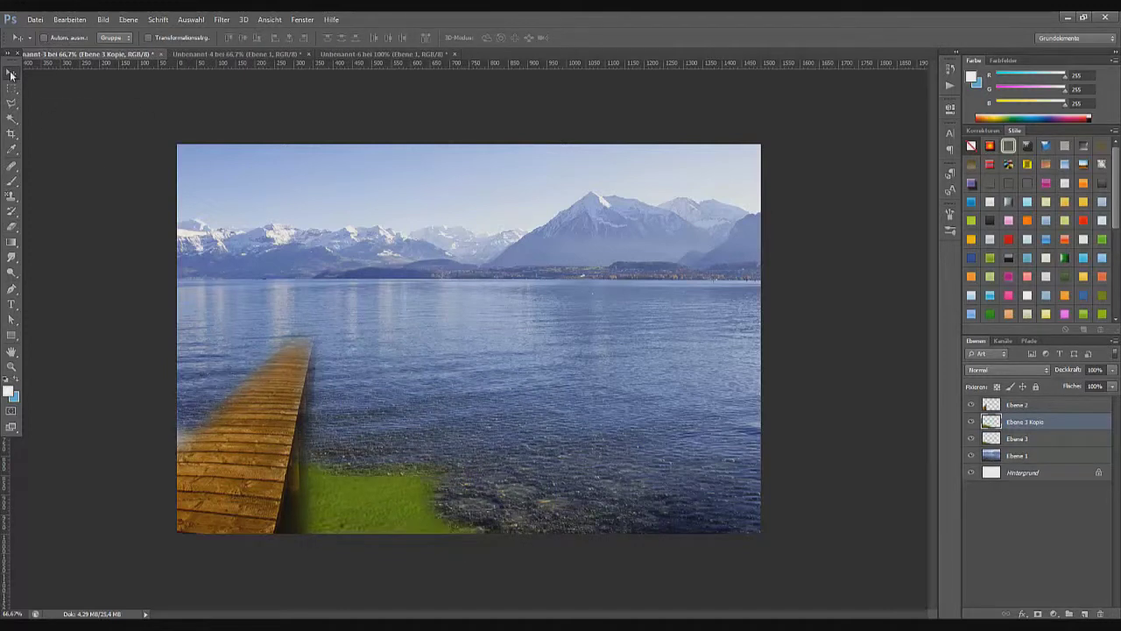
{"action": "left_click_drag", "start_coordinate": [1018, 424], "coordinate": [1019, 443]}
{"action": "left_click_drag", "start_coordinate": [1112, 369], "coordinate": [1082, 396]}
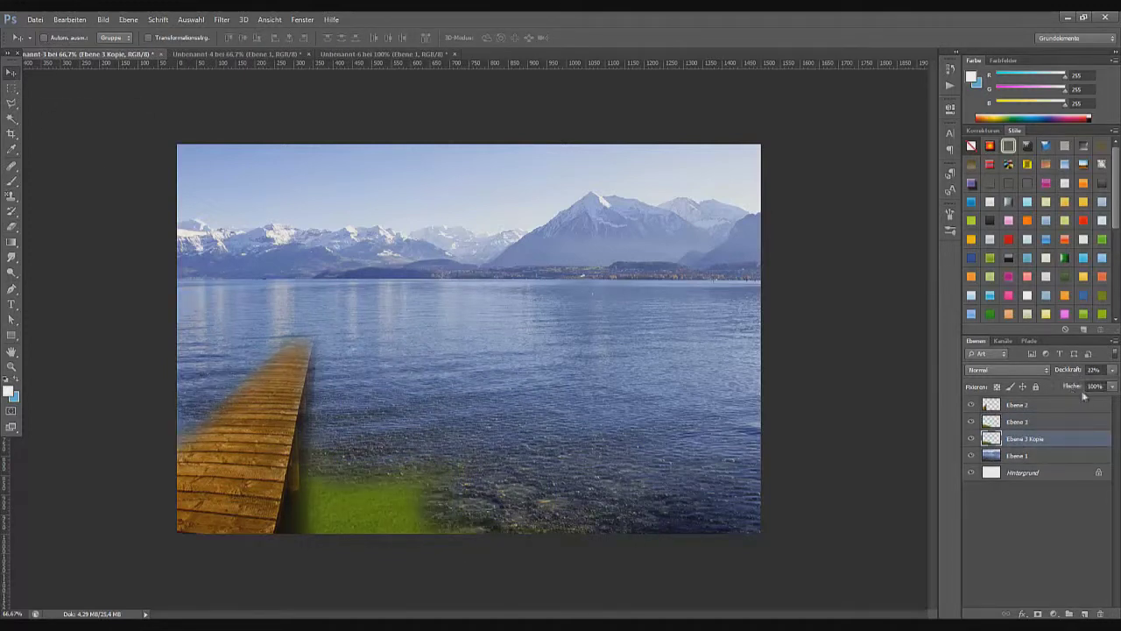
{"action": "left_click", "coordinate": [11, 227]}
{"action": "left_click", "coordinate": [1016, 421]}
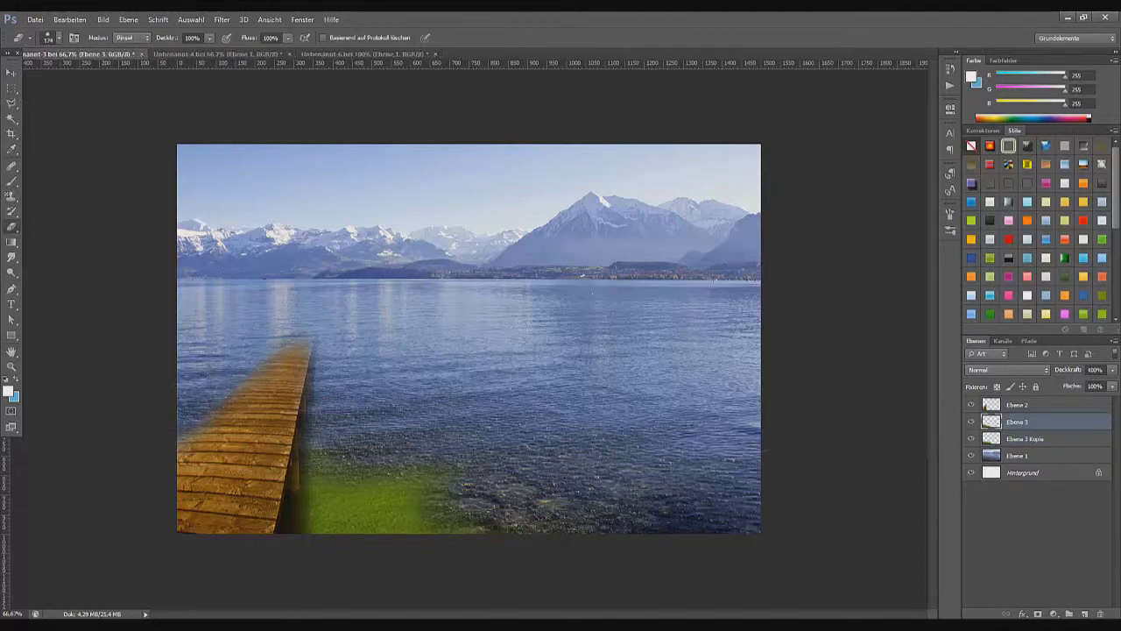
{"action": "key", "text": "v"}
{"action": "left_click", "coordinate": [364, 54]}
- Bring in the cloudy sky photo, erase it over the water and horizon, and set 47% opacity
{"action": "left_click_drag", "start_coordinate": [437, 332], "coordinate": [369, 234]}
{"action": "key", "text": "e"}
{"action": "left_click_drag", "start_coordinate": [228, 368], "coordinate": [543, 306]}
{"action": "left_click_drag", "start_coordinate": [367, 324], "coordinate": [543, 245]}
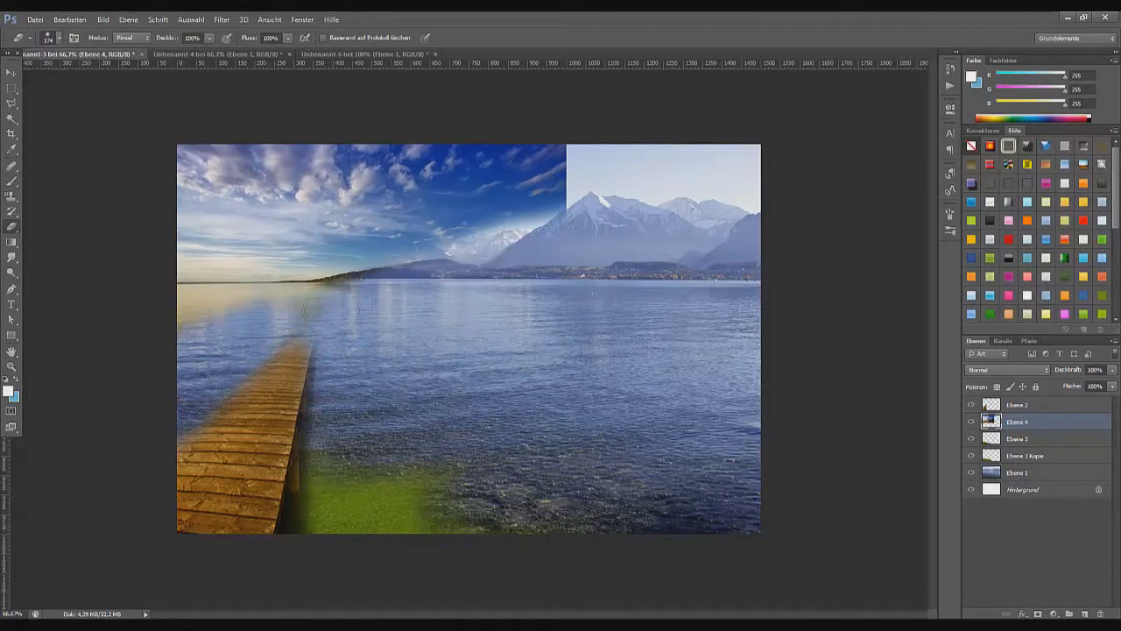
{"action": "left_click_drag", "start_coordinate": [395, 281], "coordinate": [184, 280]}
{"action": "mouse_move", "coordinate": [1112, 370]}
{"action": "left_mouse_down"}
{"action": "mouse_move", "coordinate": [1083, 388]}
{"action": "mouse_move", "coordinate": [1111, 388]}
{"action": "left_mouse_up"}
- Move a sky copy right, flip it horizontally and soften the seam between the halves
{"action": "key", "text": "v"}
{"action": "mouse_move", "coordinate": [284, 149]}
{"action": "left_mouse_down"}
{"action": "mouse_move", "coordinate": [499, 149]}
{"action": "mouse_move", "coordinate": [456, 153]}
{"action": "left_mouse_up"}
{"action": "left_click", "coordinate": [102, 19]}
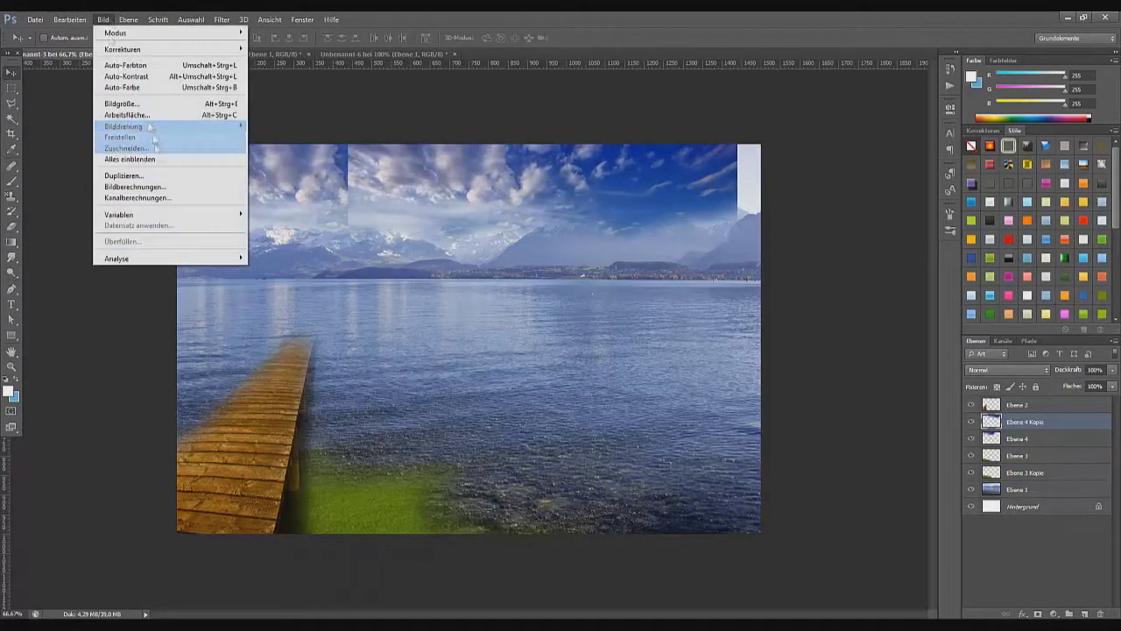
{"action": "left_click", "coordinate": [289, 374]}
{"action": "left_click_drag", "start_coordinate": [543, 193], "coordinate": [404, 192]}
{"action": "key", "text": "e"}
{"action": "left_click_drag", "start_coordinate": [210, 175], "coordinate": [411, 210]}
- Shift the sky copy 144 px left and erase the blue strip at the sky seam
{"action": "left_click", "coordinate": [11, 71]}
{"action": "left_click_drag", "start_coordinate": [491, 162], "coordinate": [408, 162]}
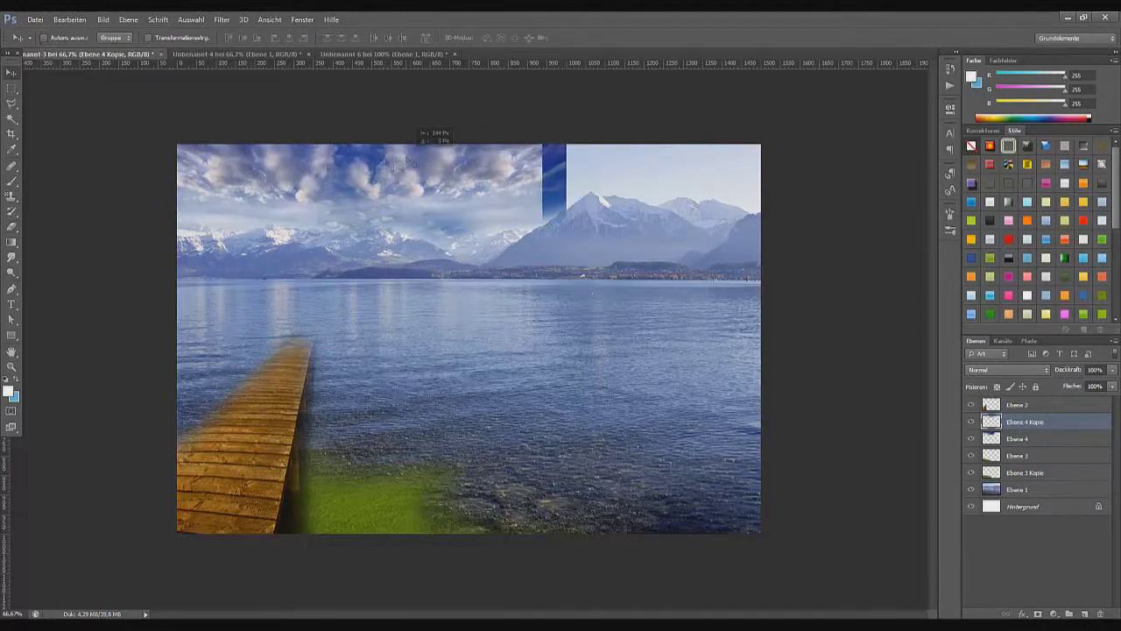
{"action": "key", "text": "e"}
{"action": "left_click", "coordinate": [1016, 438]}
{"action": "left_click_drag", "start_coordinate": [554, 145], "coordinate": [545, 230]}
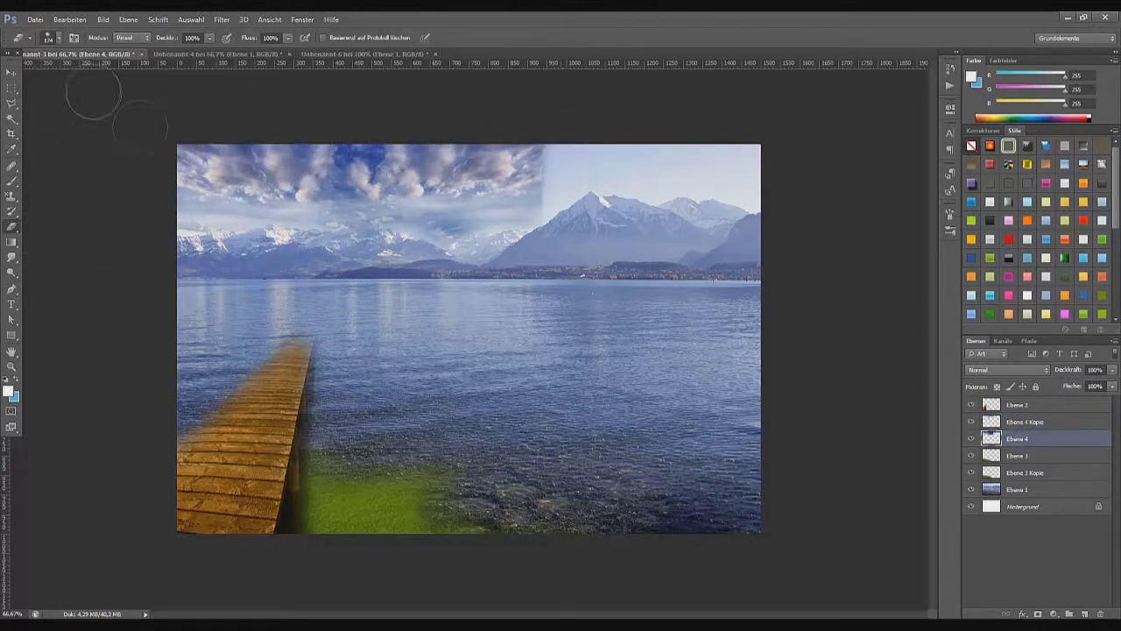
- Duplicate the sky copy, move it right, and erase the right sky to reveal the mountains
{"action": "key", "text": "ctrl+j"}
{"action": "key", "text": "v"}
{"action": "left_click_drag", "start_coordinate": [420, 171], "coordinate": [736, 174]}
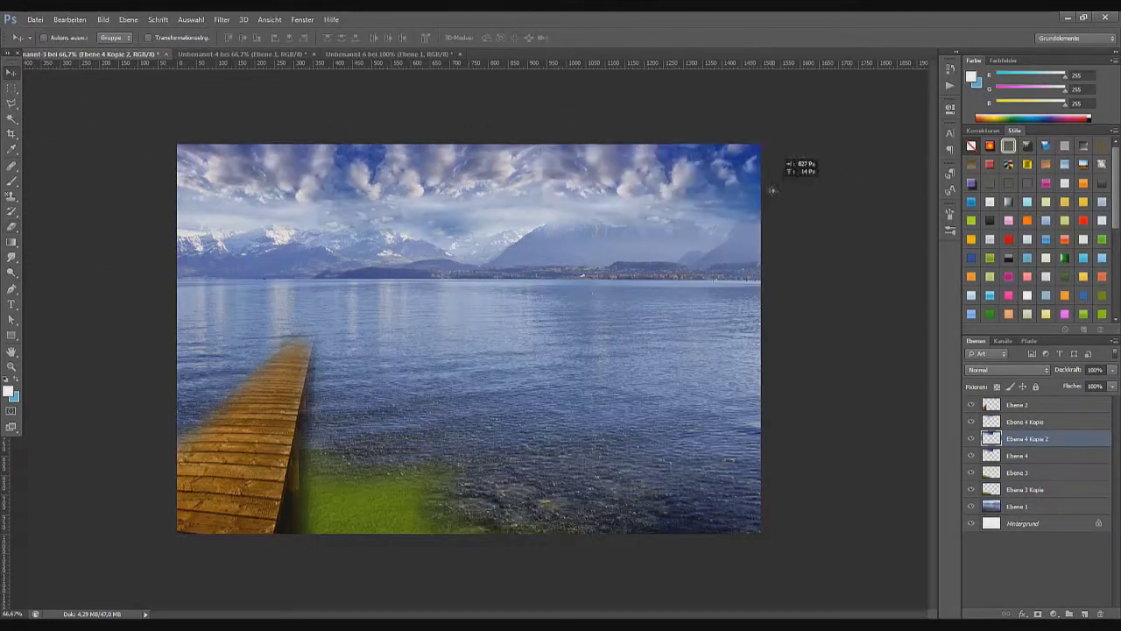
{"action": "key", "text": "e"}
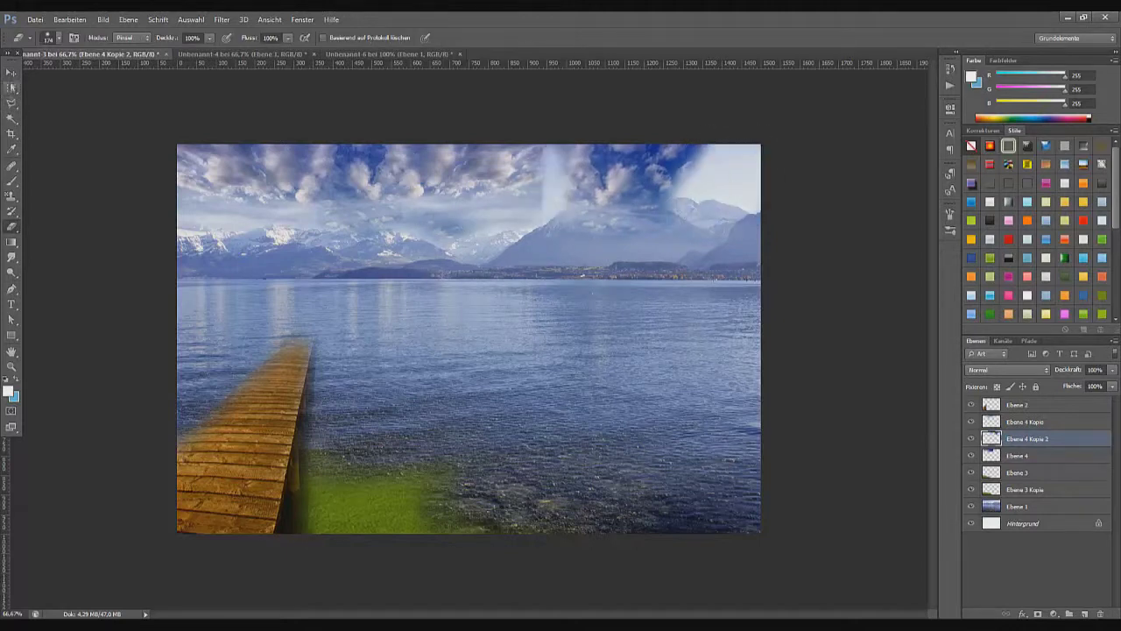
{"action": "left_click", "coordinate": [12, 73]}
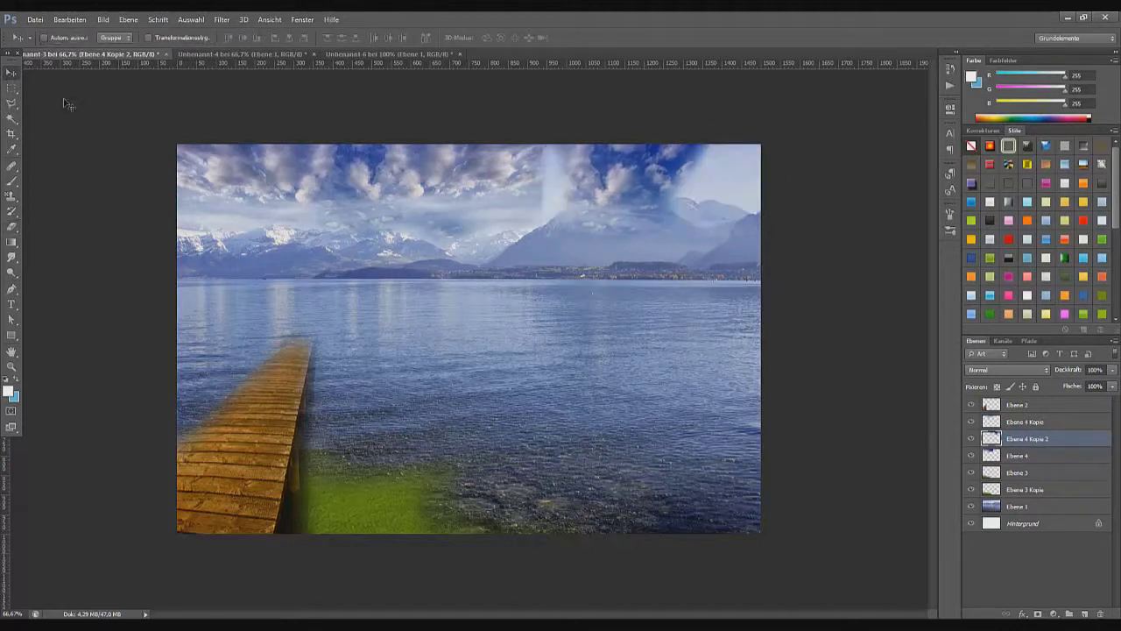
{"action": "left_click", "coordinate": [12, 230]}
{"action": "left_click_drag", "start_coordinate": [753, 158], "coordinate": [578, 203]}
{"action": "key", "text": "alt+bracketleft"}
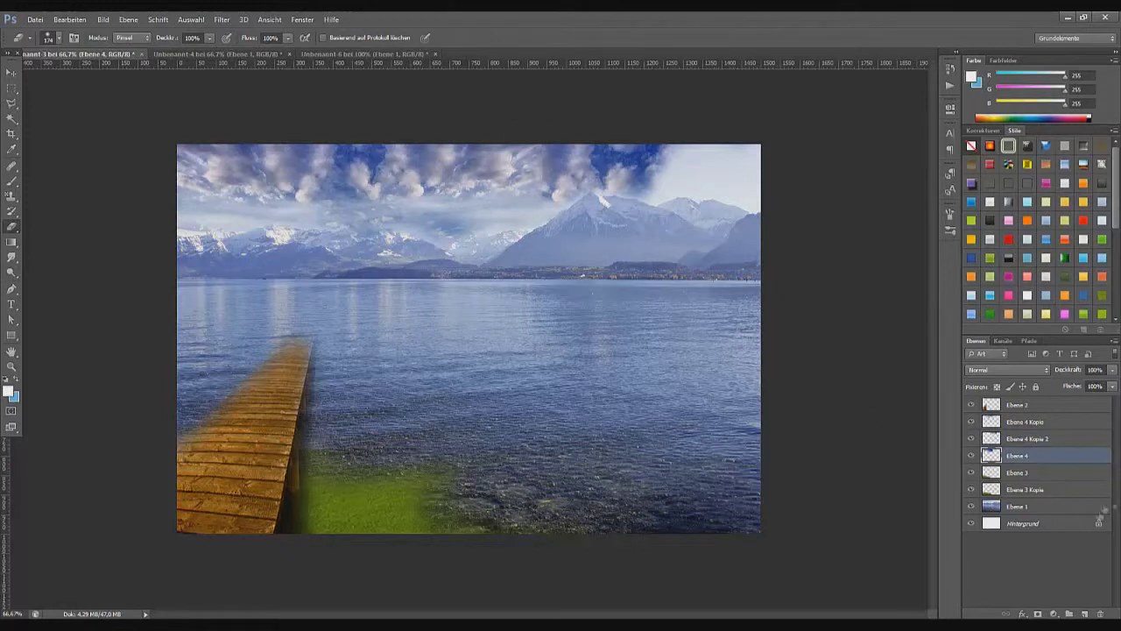
{"action": "left_click", "coordinate": [1042, 422]}
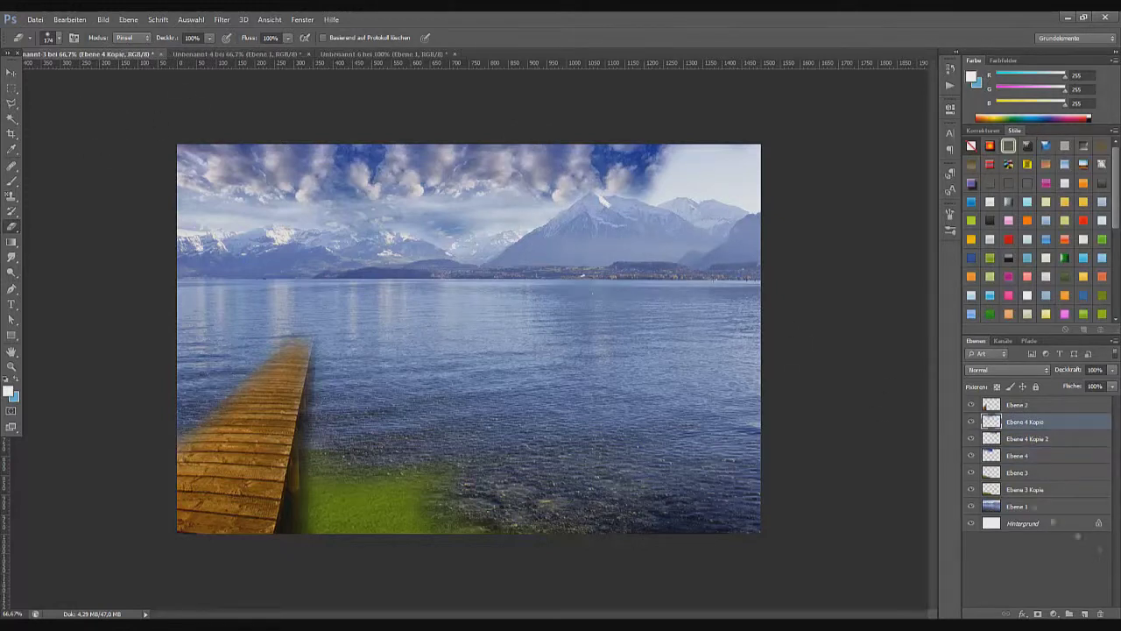
- Add another sky copy shifted right and up
{"action": "key", "text": "ctrl+j"}
{"action": "key", "text": "v"}
{"action": "left_click_drag", "start_coordinate": [552, 197], "coordinate": [582, 175]}
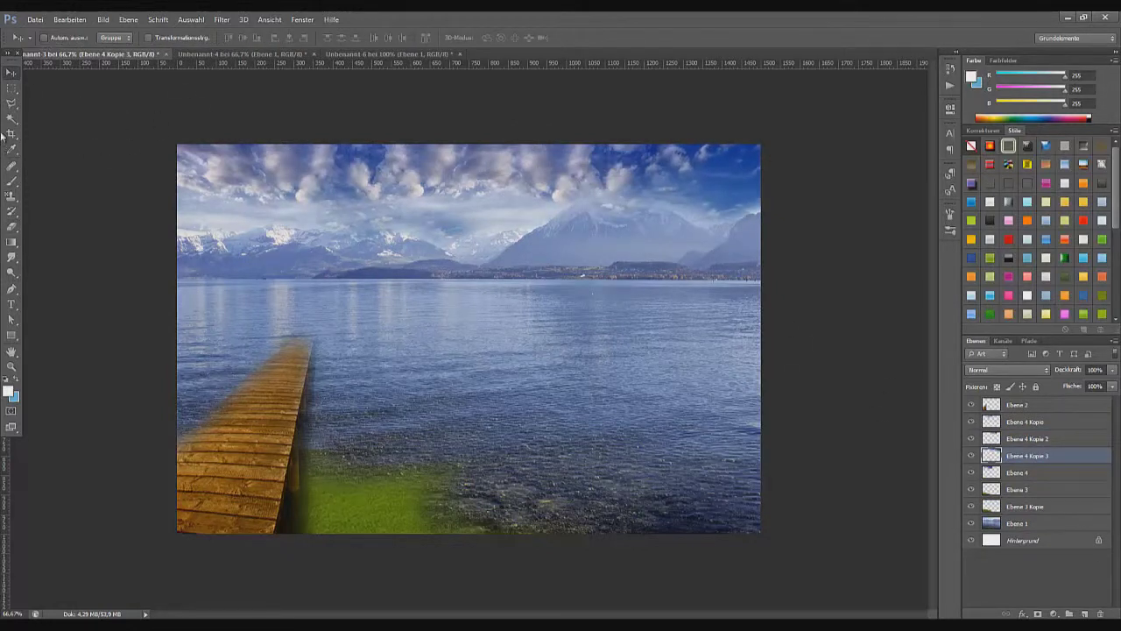
{"action": "left_click", "coordinate": [11, 229]}
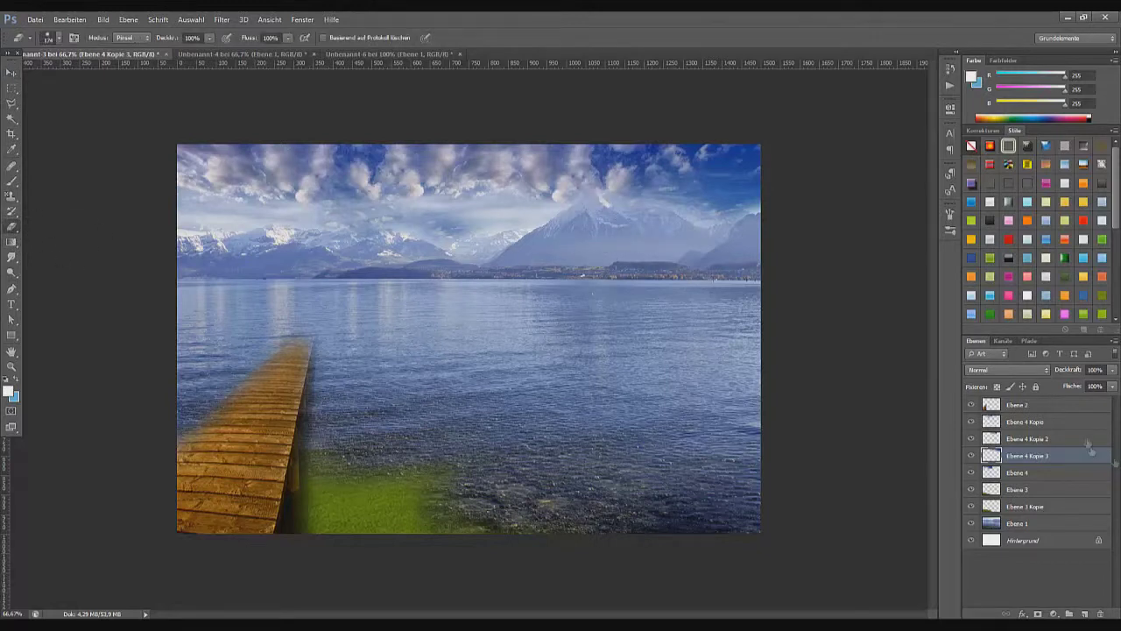
- Select the Ebene 4 Kopie 3 and Kopie 2 cloud layers and open their layer options
{"action": "left_click", "coordinate": [1042, 421]}
{"action": "left_click", "coordinate": [1042, 472], "text": "shift"}
{"action": "left_click", "coordinate": [724, 243]}
{"action": "key", "text": "Return"}
{"action": "left_click", "coordinate": [1051, 472]}
{"action": "left_click", "coordinate": [1042, 456]}
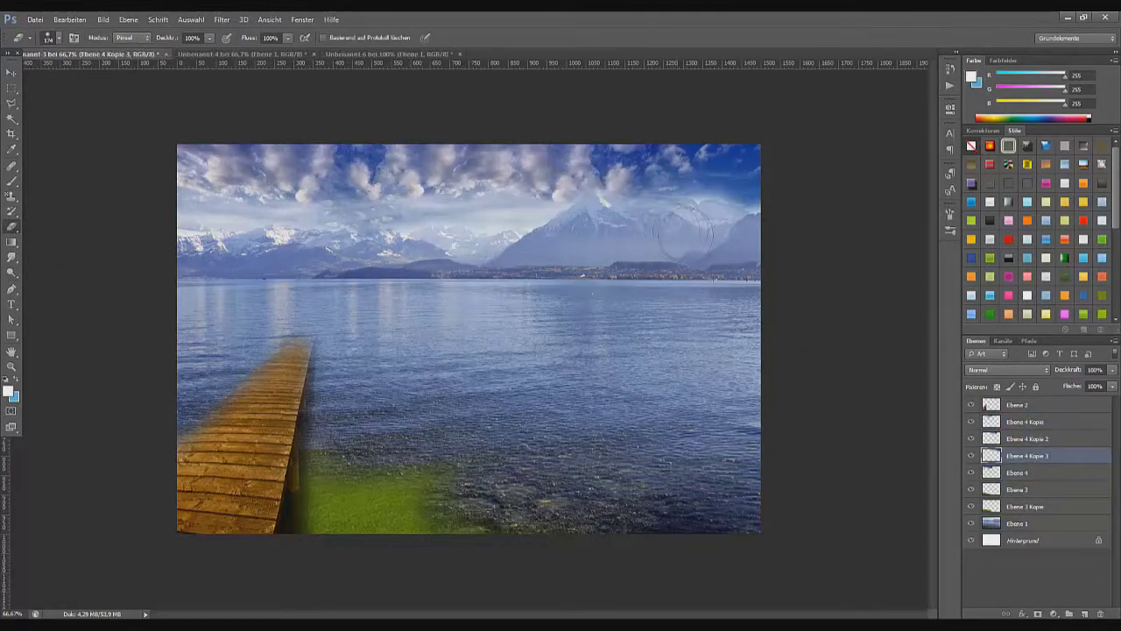
{"action": "left_click", "coordinate": [1050, 439]}
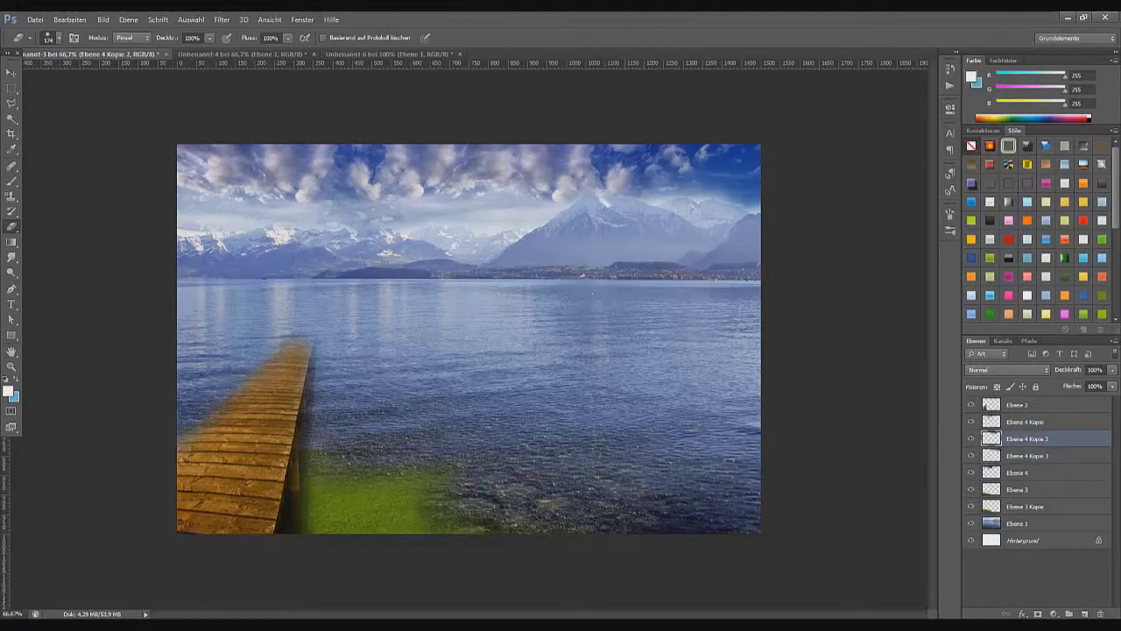
{"action": "right_click", "coordinate": [1034, 429]}
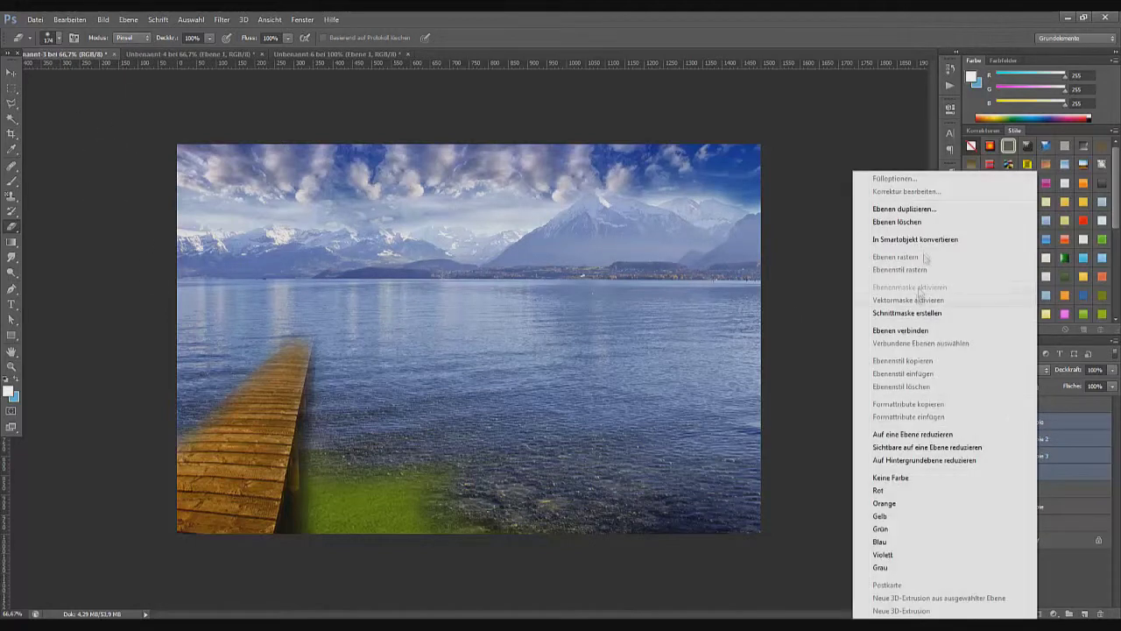
- Merge the selected cloud copies into one layer, previewing and dismissing a Gaussian Blur
{"action": "left_click", "coordinate": [928, 298]}
{"action": "left_click", "coordinate": [221, 20]}
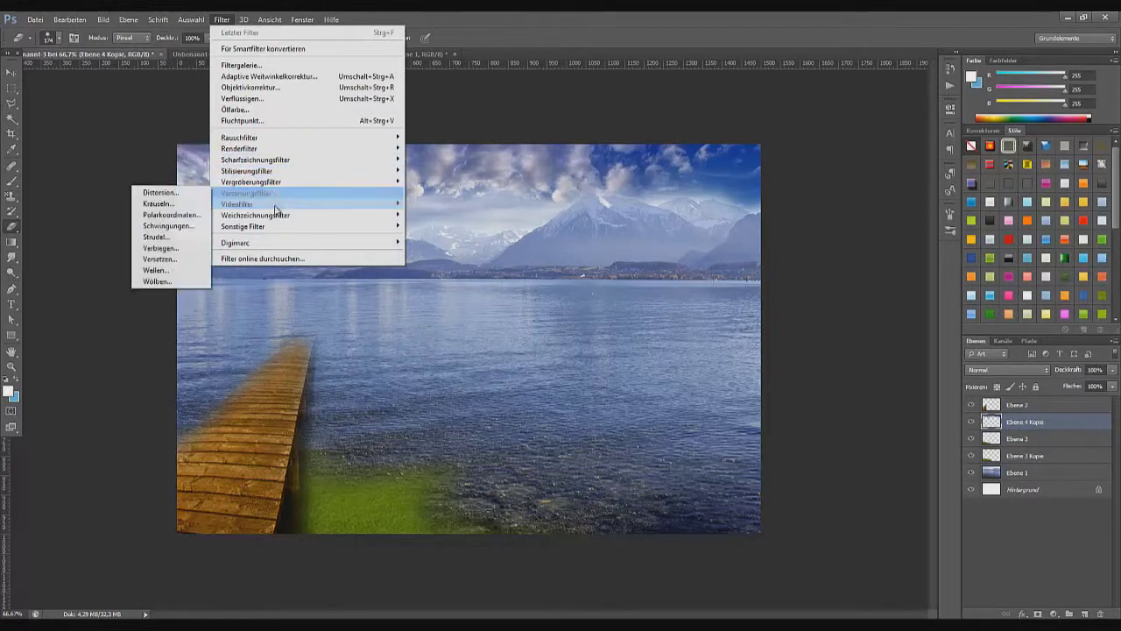
{"action": "left_click", "coordinate": [140, 298]}
{"action": "left_click_drag", "start_coordinate": [722, 320], "coordinate": [688, 321]}
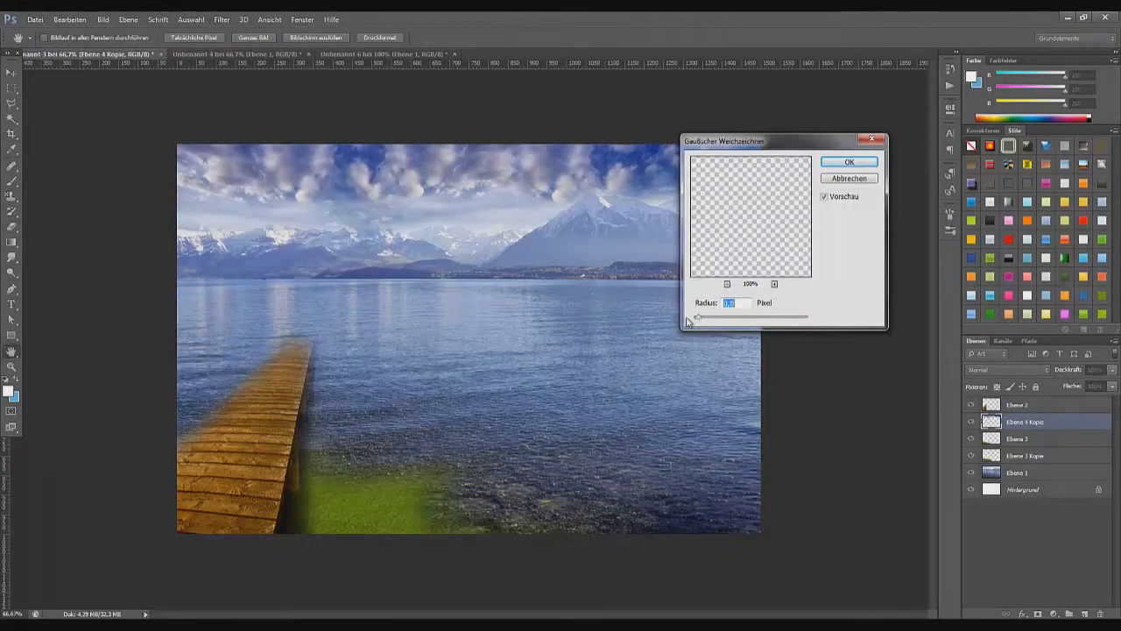
{"action": "key", "text": "Escape"}
{"action": "left_click", "coordinate": [1016, 472]}
- Preview a Gaussian Blur on the lake photo Ebene 1 and cancel it
{"action": "left_click", "coordinate": [221, 20]}
{"action": "left_click", "coordinate": [140, 297]}
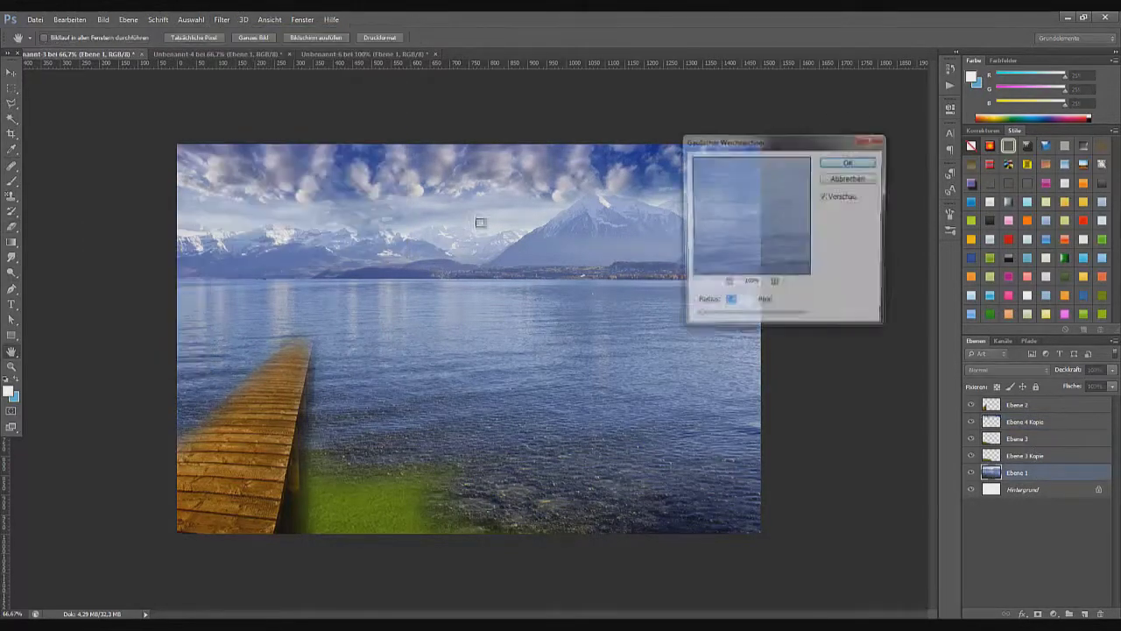
{"action": "left_click_drag", "start_coordinate": [704, 322], "coordinate": [721, 322]}
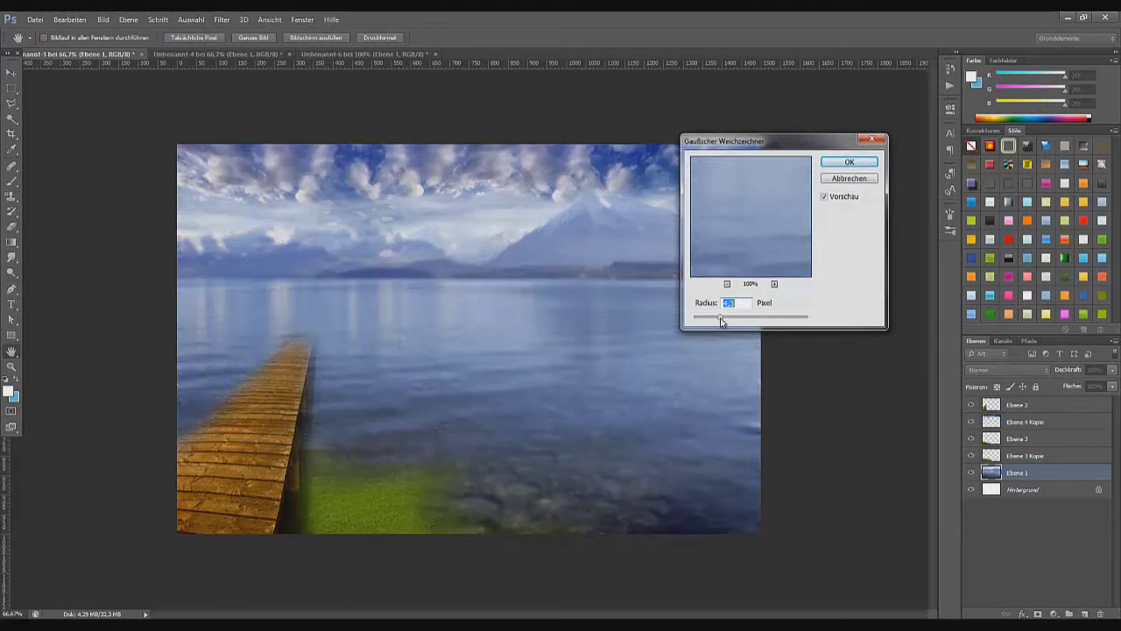
{"action": "left_click", "coordinate": [831, 182]}
- Select the mountain band out to the right edge and copy it to a new layer
{"action": "left_click_drag", "start_coordinate": [775, 263], "coordinate": [776, 279]}
{"action": "key", "text": "ctrl+d"}
{"action": "left_click_drag", "start_coordinate": [513, 229], "coordinate": [774, 280]}
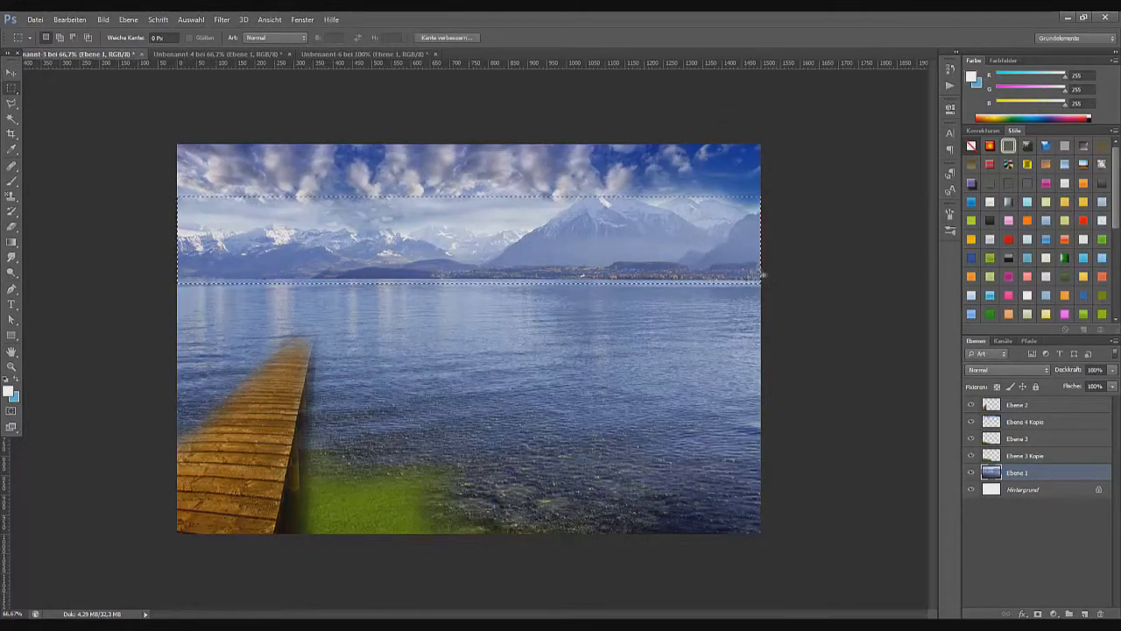
{"action": "right_click", "coordinate": [512, 215]}
{"action": "left_click", "coordinate": [593, 321]}
- Apply a Gaussian Blur to the copied mountain band
{"action": "left_click", "coordinate": [222, 19]}
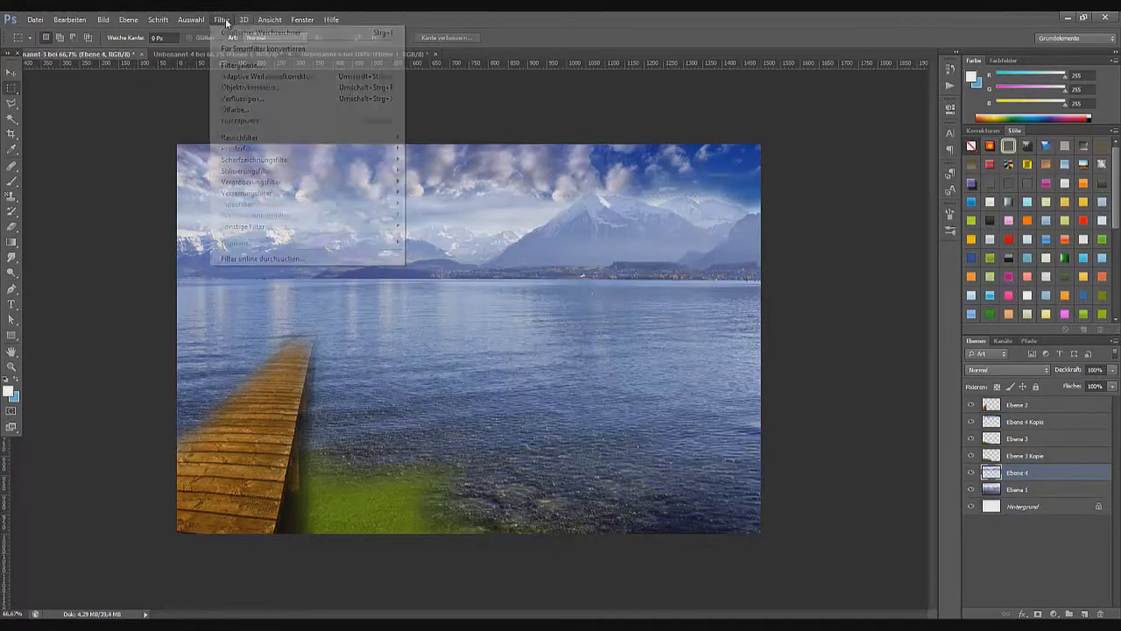
{"action": "left_click", "coordinate": [149, 298]}
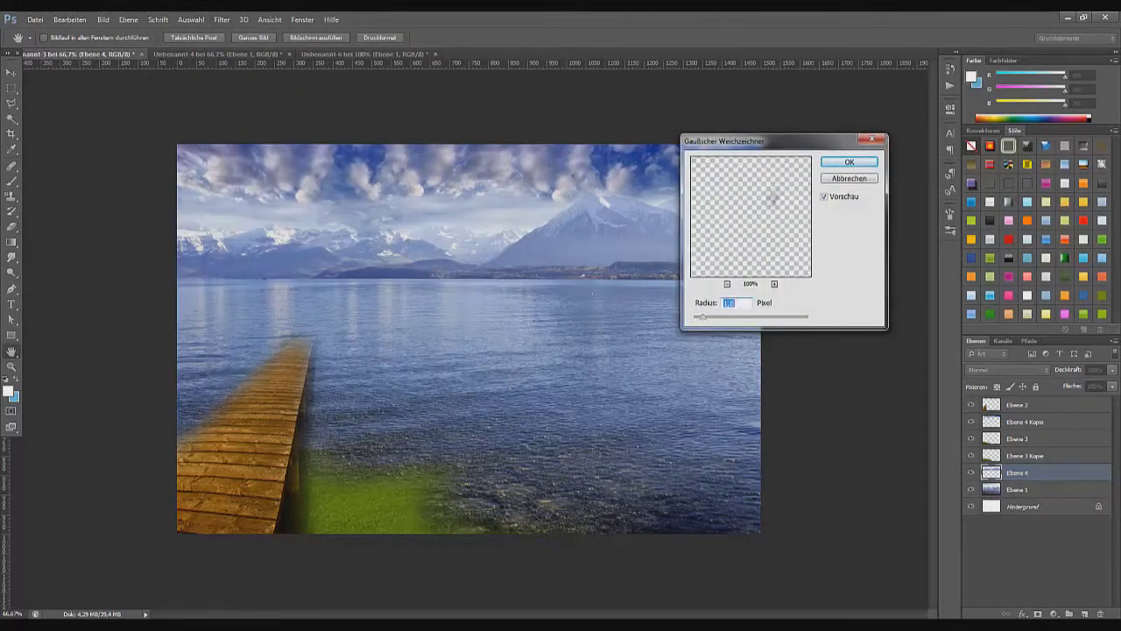
{"action": "left_click", "coordinate": [838, 164]}
{"action": "left_click", "coordinate": [11, 226]}
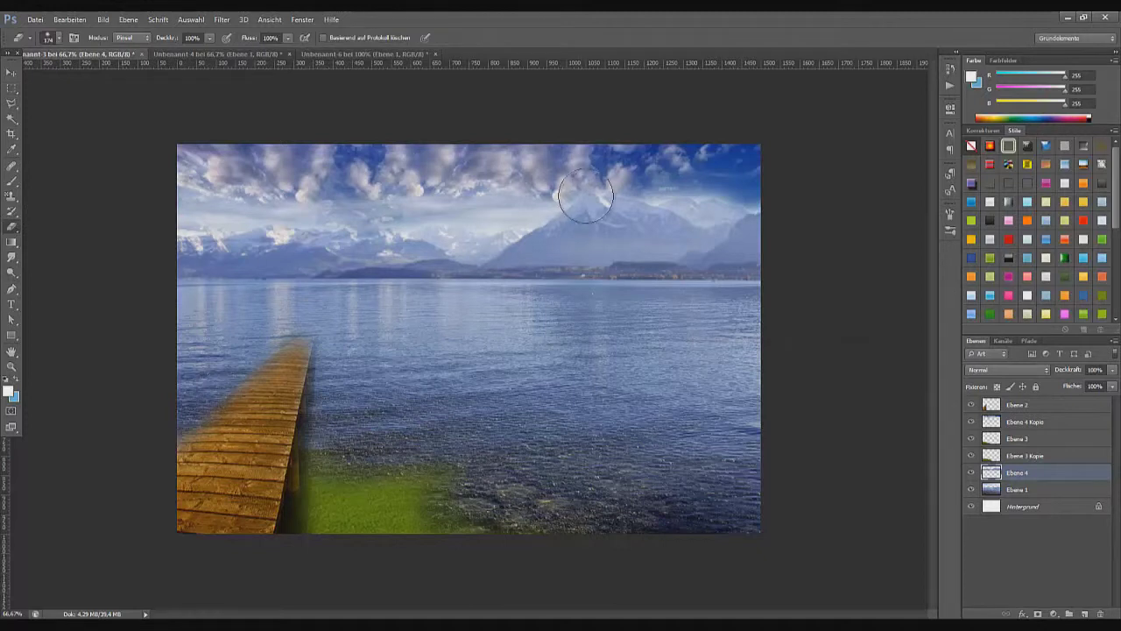
{"action": "left_click", "coordinate": [1035, 456]}
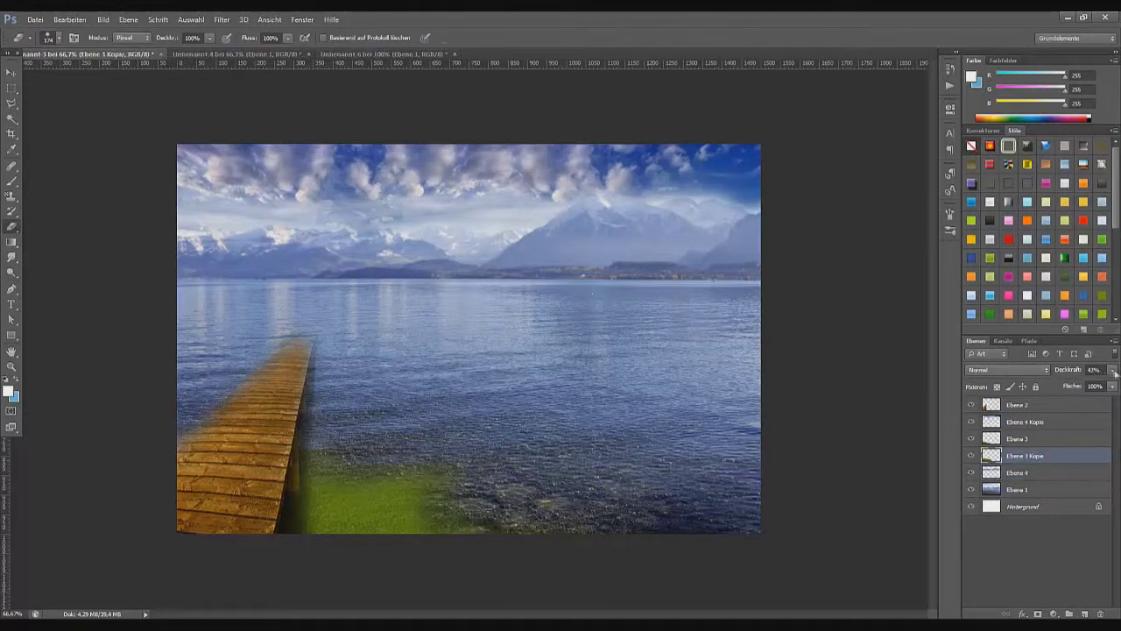
- Dim Ebene 3 to 24% and set the lake photo Ebene 1 to Lichtpunkt blending
{"action": "left_click", "coordinate": [1061, 437]}
{"action": "left_click", "coordinate": [1024, 488]}
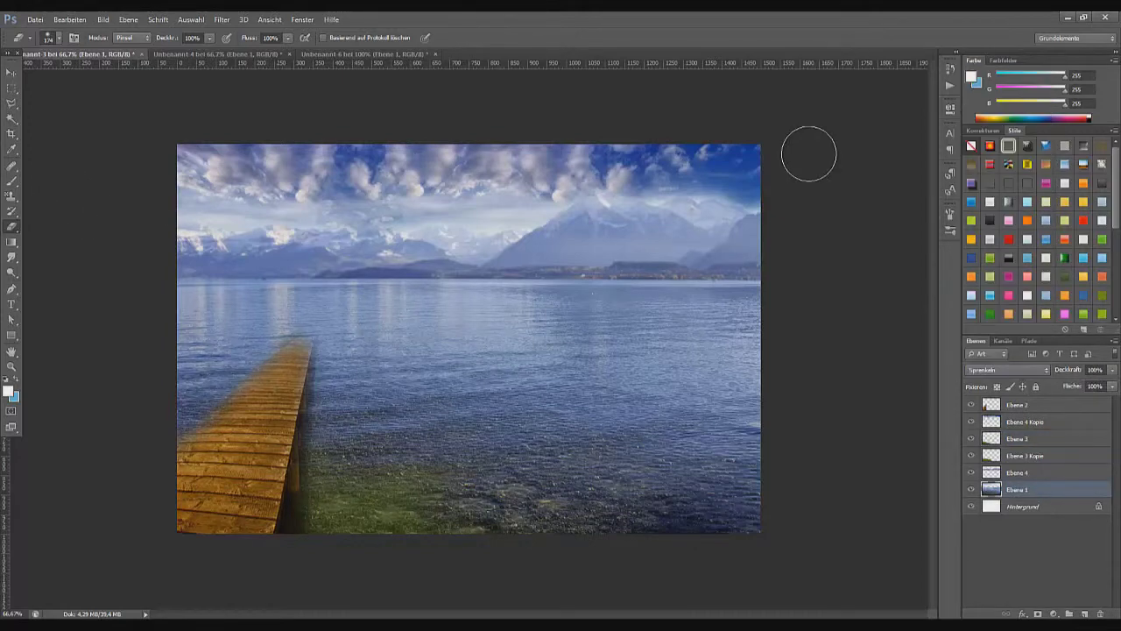
{"action": "key", "text": "Down"}
{"action": "key", "text": "Down"}
{"action": "key", "text": "Down"}
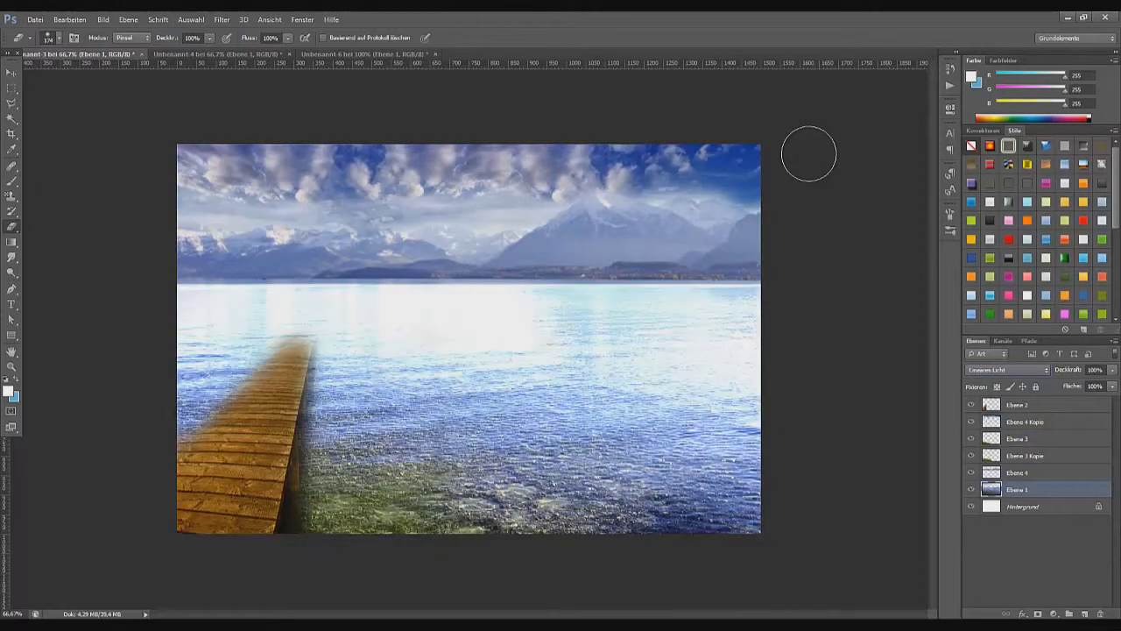
{"action": "key", "text": "Down"}
{"action": "key", "text": "Down"}
{"action": "key", "text": "Up"}
{"action": "key", "text": "Up"}
{"action": "key", "text": "Up"}
{"action": "key", "text": "Up"}
- Set the mountain band layer Ebene 4's blend mode to Lichtpunkt
{"action": "left_click", "coordinate": [1038, 438]}
{"action": "left_click", "coordinate": [1008, 370]}
{"action": "left_click", "coordinate": [990, 68]}
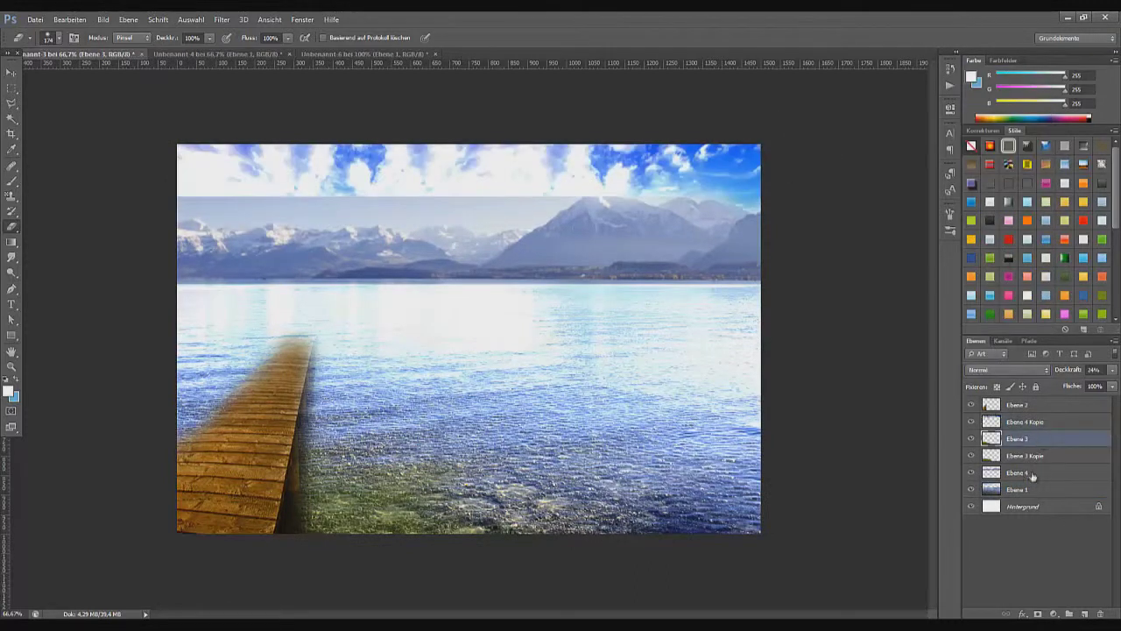
{"action": "left_click", "coordinate": [1033, 473]}
{"action": "left_click", "coordinate": [1007, 369]}
{"action": "key", "text": "Escape"}
- Keep the mountain band on Lichtpunkt and nudge the Ebene 4 Kopie cloud layer slightly down
{"action": "key", "text": "v"}
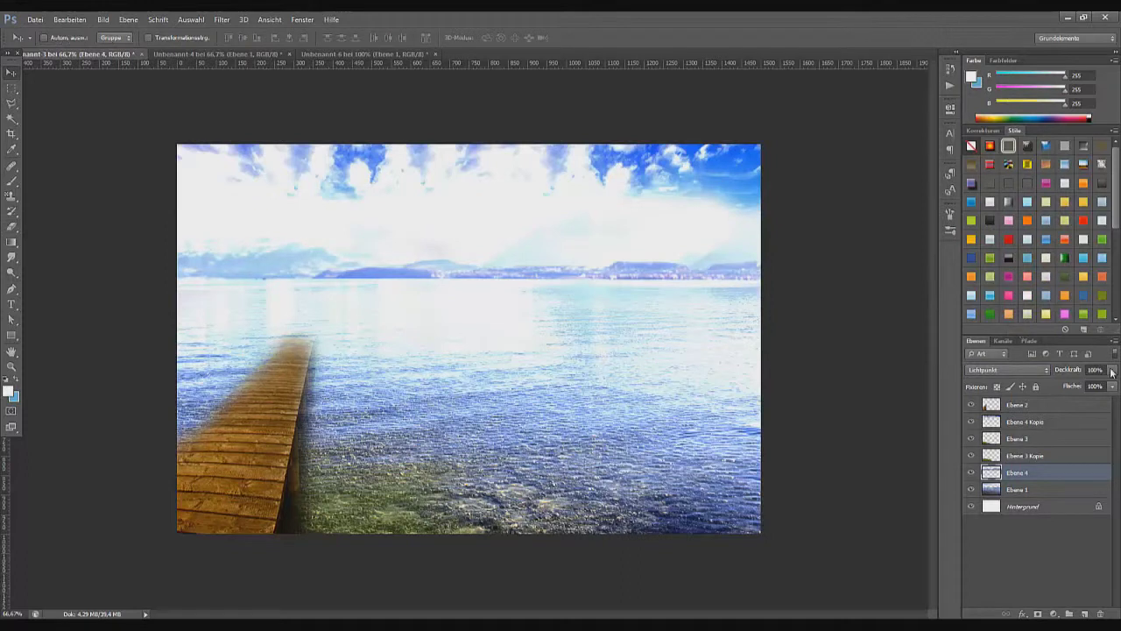
{"action": "key", "text": "shift+plus"}
{"action": "key", "text": "shift+plus"}
{"action": "key", "text": "shift+plus"}
{"action": "key", "text": "shift+plus"}
{"action": "key", "text": "shift+plus"}
{"action": "key", "text": "shift+plus"}
{"action": "key", "text": "shift+plus"}
{"action": "key", "text": "shift+plus"}
{"action": "key", "text": "shift+minus"}
{"action": "left_click", "coordinate": [1024, 421]}
{"action": "left_click_drag", "start_coordinate": [426, 166], "coordinate": [421, 190]}
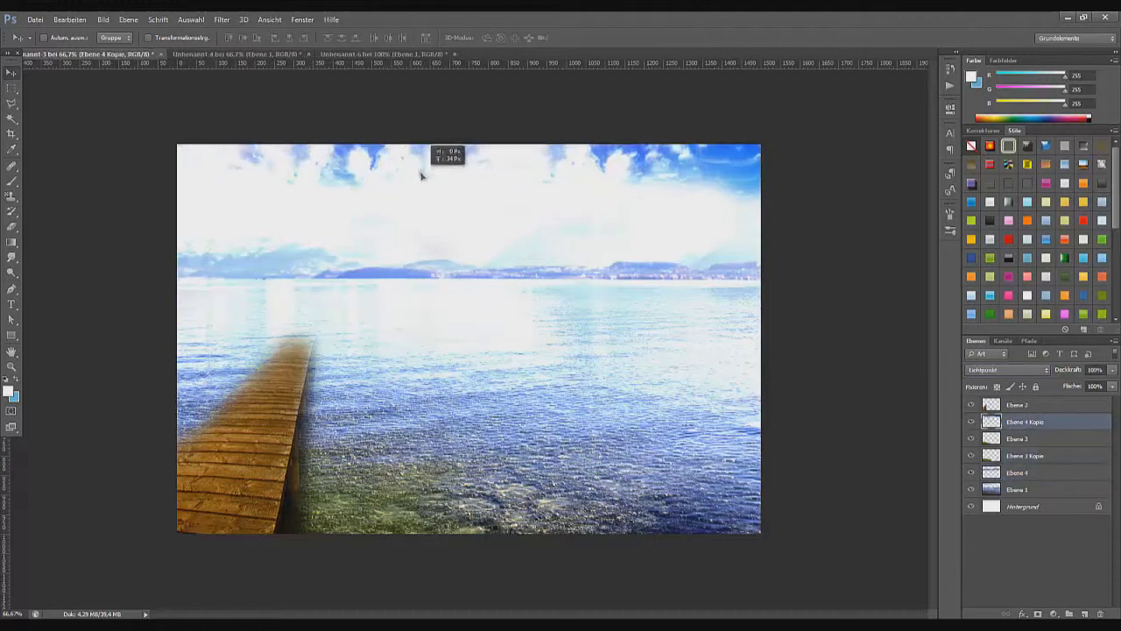
- Duplicate jetty layer Ebene 2, offset it slightly, and place it below at 50% opacity
{"action": "key", "text": "alt+bracketright"}
{"action": "key", "text": "ctrl+j"}
{"action": "left_click_drag", "start_coordinate": [294, 386], "coordinate": [299, 391]}
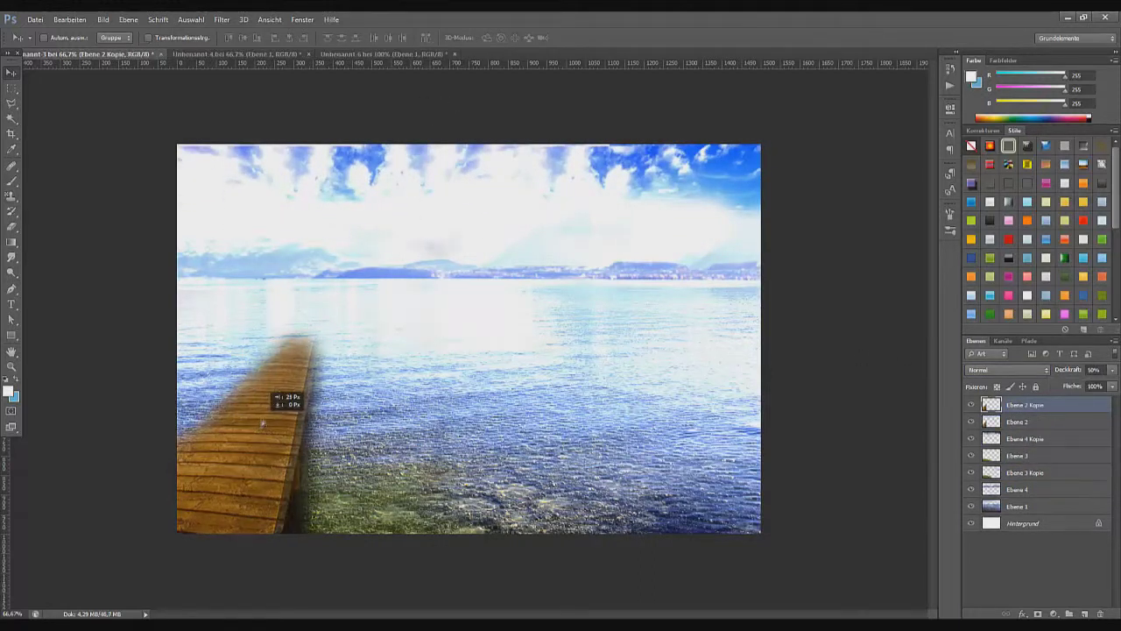
{"action": "key", "text": "ctrl+bracketleft"}
{"action": "key", "text": "5"}
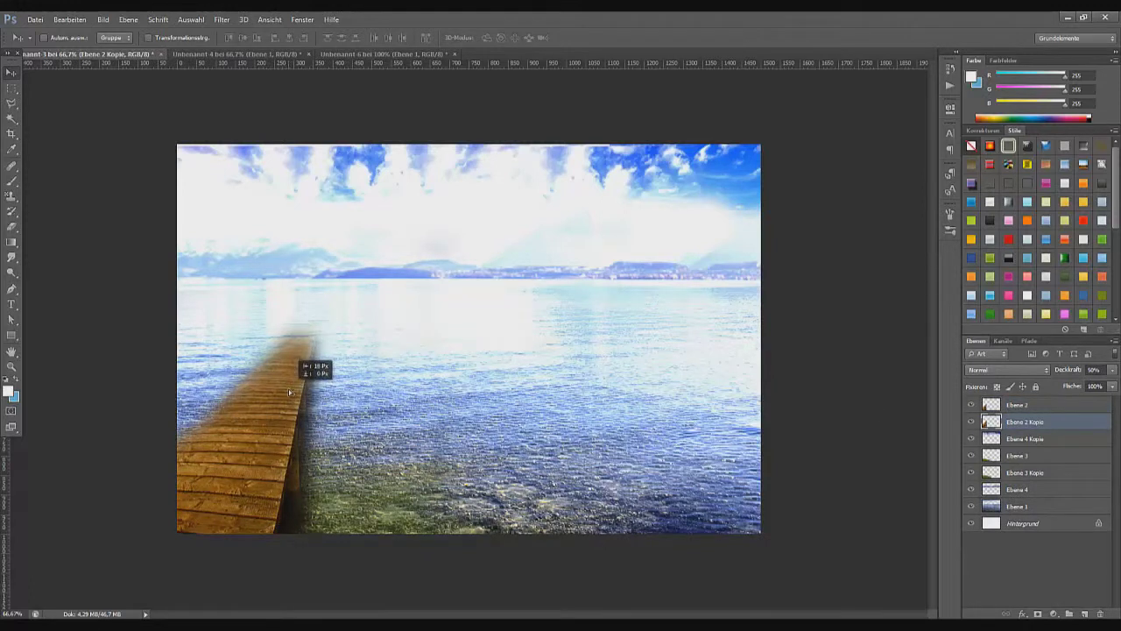
- Duplicate the Ebene 3 Kopie shallows layer twice and slide a copy 341 px left
{"action": "key", "text": "alt+bracketleft"}
{"action": "key", "text": "alt+bracketleft"}
{"action": "key", "text": "alt+bracketleft"}
{"action": "key", "text": "ctrl+j"}
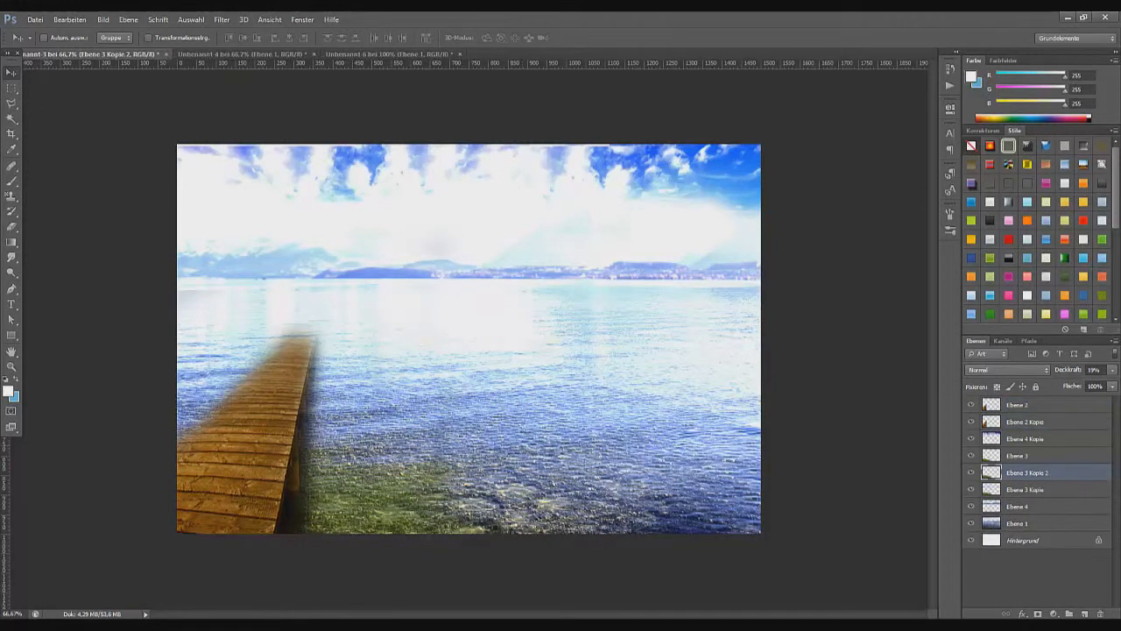
{"action": "key", "text": "ctrl+j"}
{"action": "left_click_drag", "start_coordinate": [764, 526], "coordinate": [565, 525]}
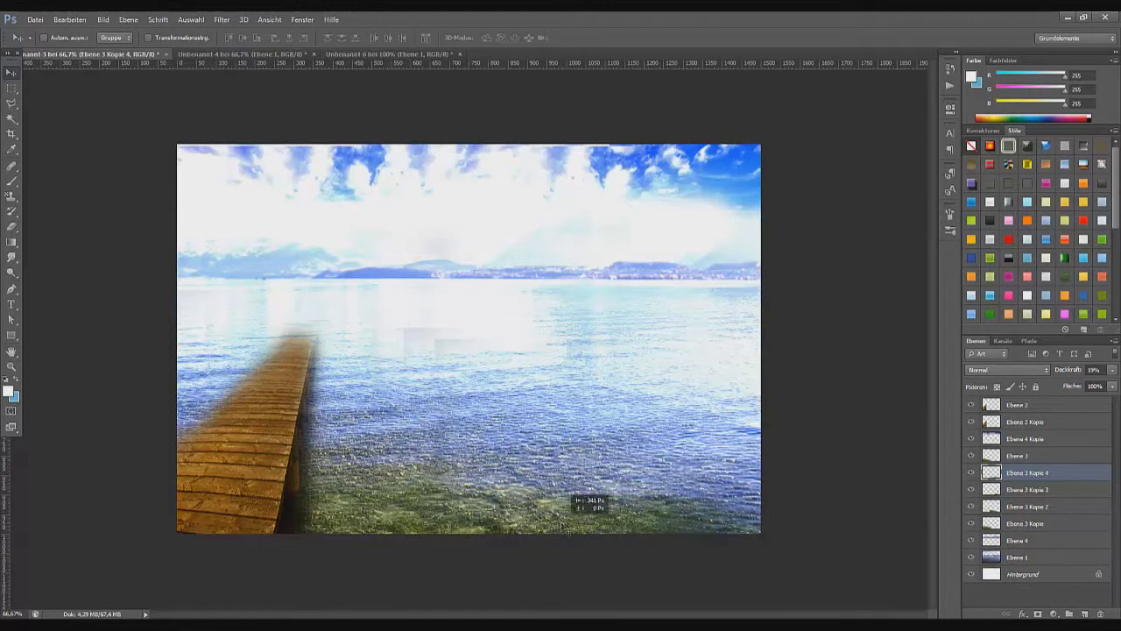
{"action": "key", "text": "b"}
{"action": "left_click", "coordinate": [10, 391]}
- On a new layer, paint a large fully soft blue stroke across the lake
{"action": "key", "text": "Return"}
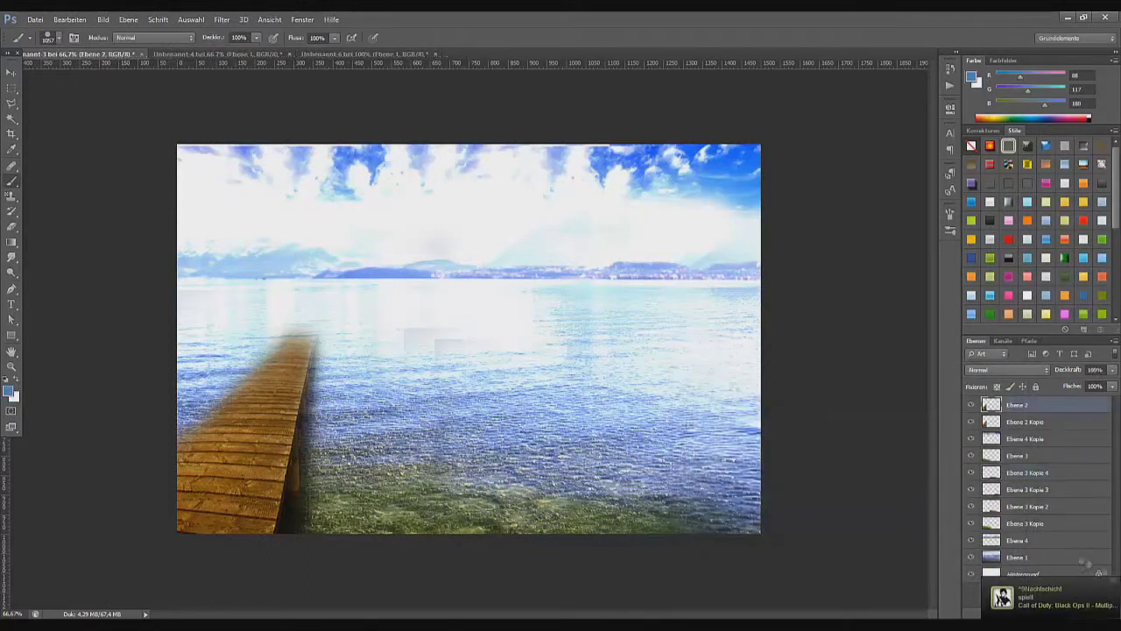
{"action": "right_click", "coordinate": [523, 355]}
{"action": "left_click_drag", "start_coordinate": [601, 331], "coordinate": [488, 331]}
{"action": "left_click_drag", "start_coordinate": [503, 303], "coordinate": [541, 307]}
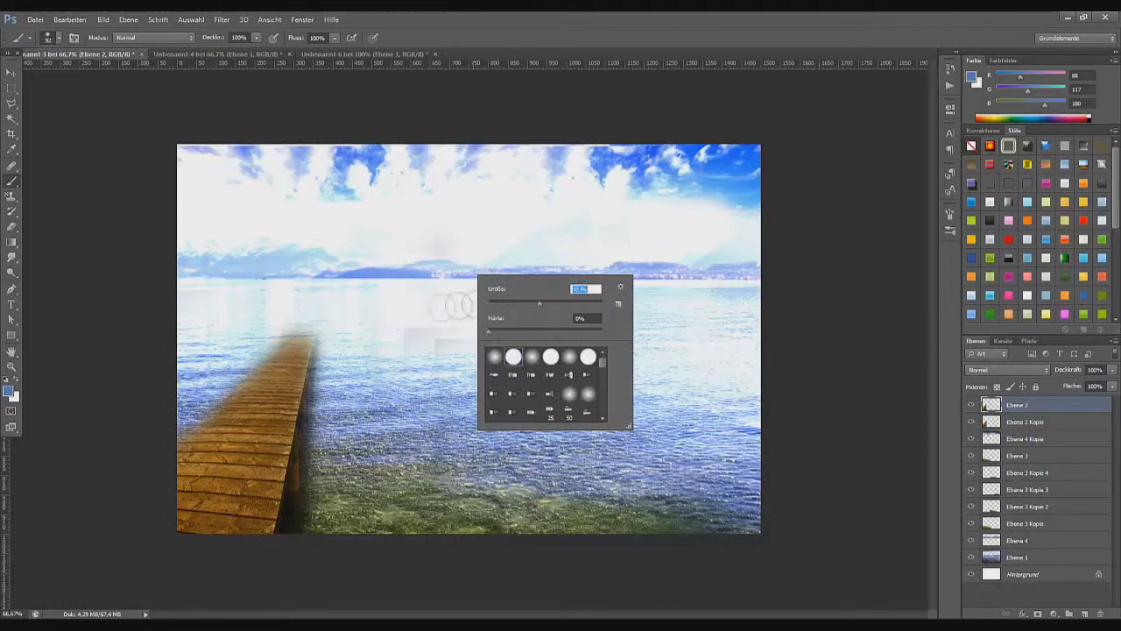
{"action": "key", "text": "Return"}
{"action": "key", "text": "ctrl+shift+alt+n"}
{"action": "right_click", "coordinate": [477, 326]}
{"action": "mouse_move", "coordinate": [700, 368]}
{"action": "left_mouse_down"}
{"action": "mouse_move", "coordinate": [283, 313]}
{"action": "mouse_move", "coordinate": [211, 325]}
{"action": "left_mouse_up"}
- Gaussian-blur the blue stroke and fade the Ebene 5 layer to 12% opacity
{"action": "left_click", "coordinate": [222, 19]}
{"action": "left_click", "coordinate": [149, 296]}
{"action": "left_click", "coordinate": [849, 163]}
{"action": "key", "text": "v"}
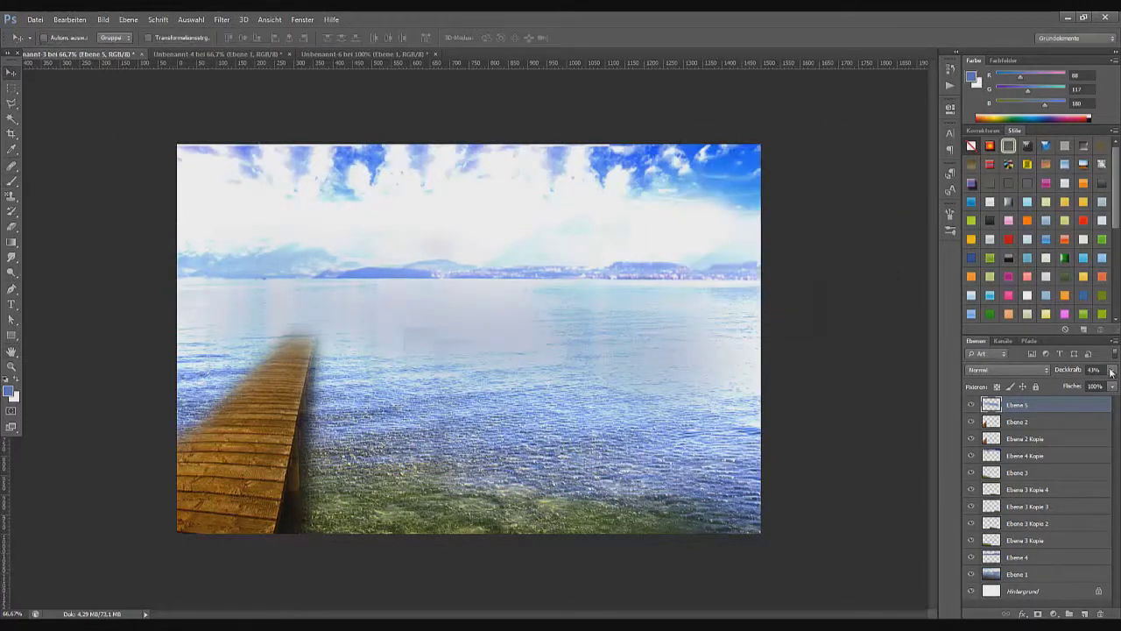
{"action": "left_click_drag", "start_coordinate": [1113, 369], "coordinate": [1055, 386]}
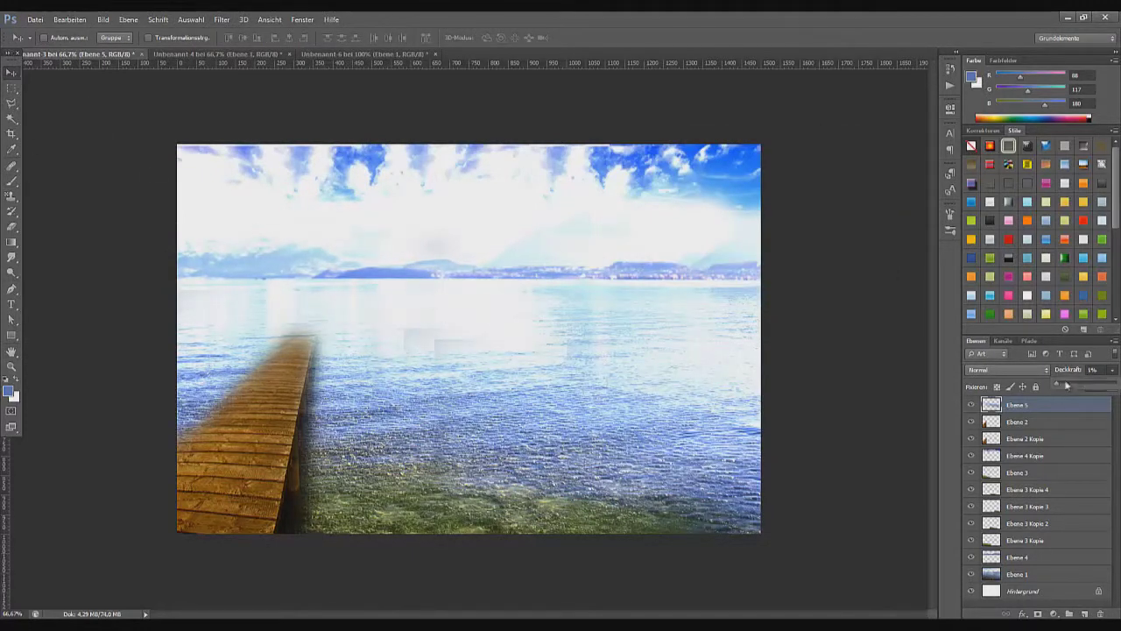
{"action": "key", "text": "e"}
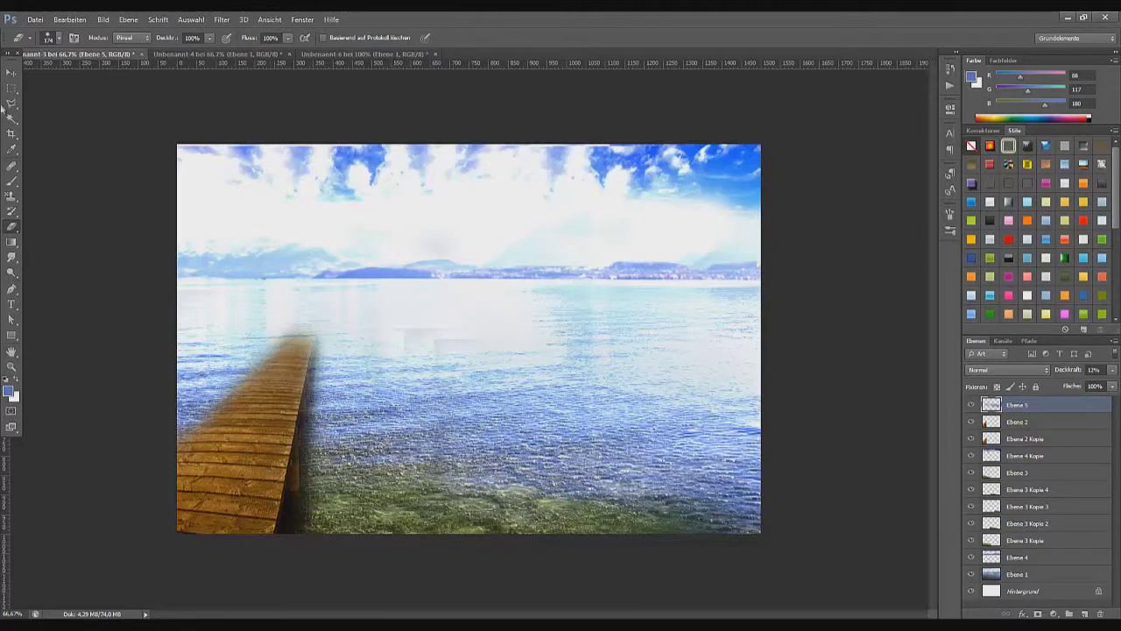
{"action": "left_click", "coordinate": [14, 77]}
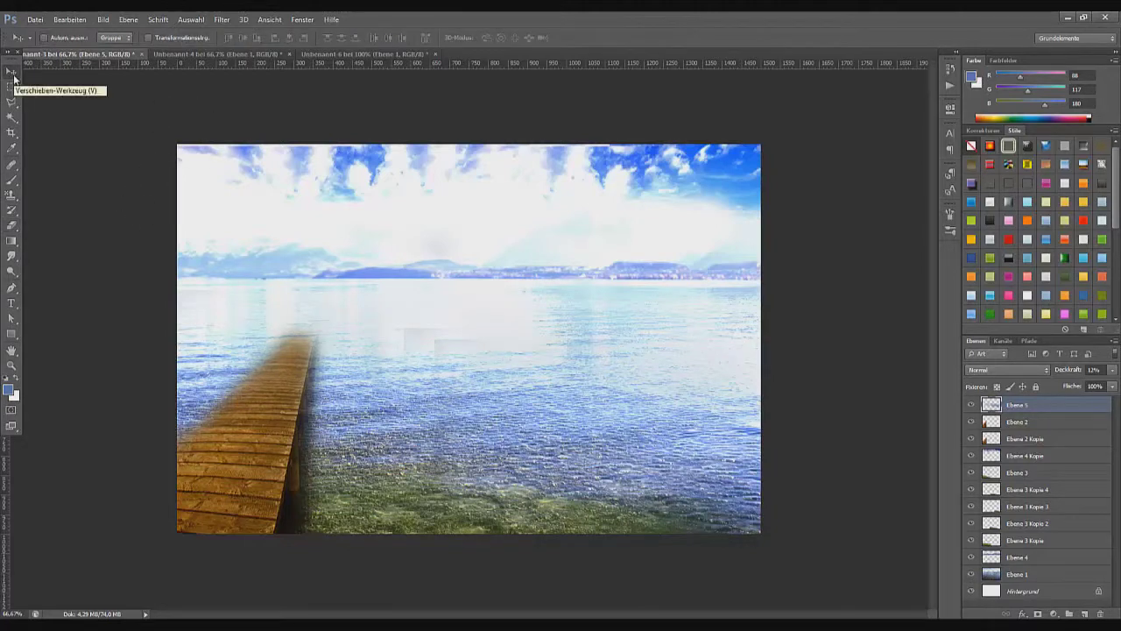
- Search Google Images for 'Boat' and open the red rowing boat photo at full size
{"action": "type", "text": "Boat"}
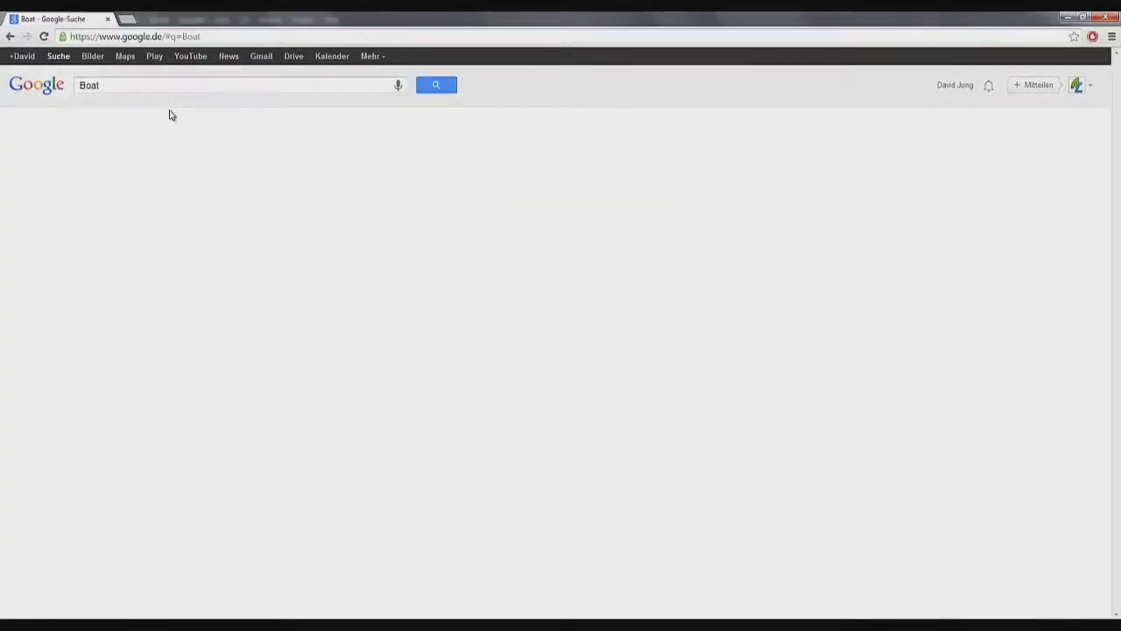
{"action": "left_click", "coordinate": [92, 77]}
{"action": "mouse_move", "coordinate": [59, 254]}
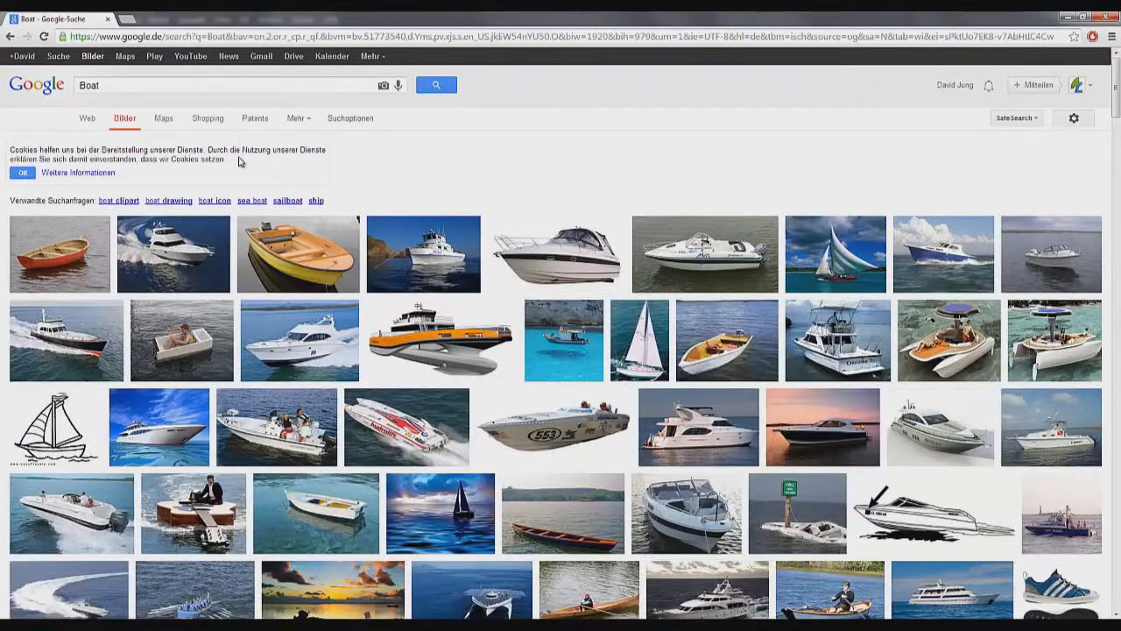
{"action": "left_click", "coordinate": [85, 232]}
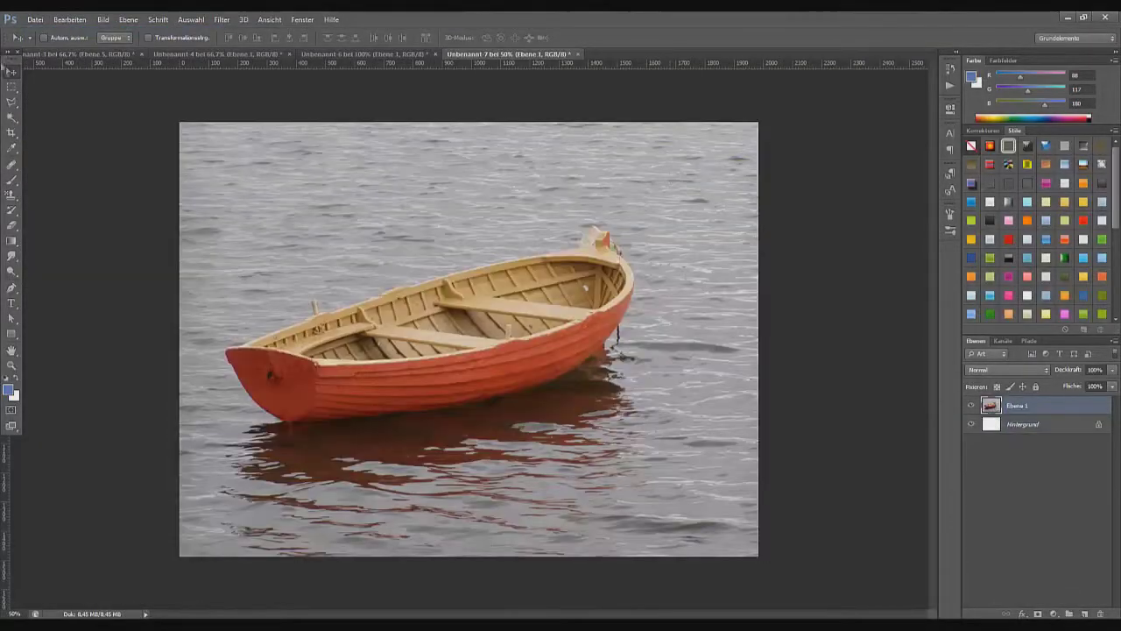
- Paste the boat into the lake composite and scale it down to fit the lake
{"action": "left_click", "coordinate": [89, 55]}
{"action": "key", "text": "ctrl+v"}
{"action": "key", "text": "ctrl+t"}
{"action": "mouse_move", "coordinate": [175, 142]}
{"action": "left_mouse_down"}
{"action": "mouse_move", "coordinate": [260, 135]}
{"action": "mouse_move", "coordinate": [399, 267]}
{"action": "left_mouse_up"}
{"action": "key", "text": "Return"}
- Erase the grey water around the boat and move it about 80 px left
{"action": "key", "text": "e"}
{"action": "mouse_move", "coordinate": [473, 278]}
{"action": "left_mouse_down"}
{"action": "mouse_move", "coordinate": [739, 288]}
{"action": "mouse_move", "coordinate": [613, 503]}
{"action": "mouse_move", "coordinate": [411, 455]}
{"action": "mouse_move", "coordinate": [528, 323]}
{"action": "mouse_move", "coordinate": [740, 403]}
{"action": "mouse_move", "coordinate": [543, 447]}
{"action": "left_mouse_up"}
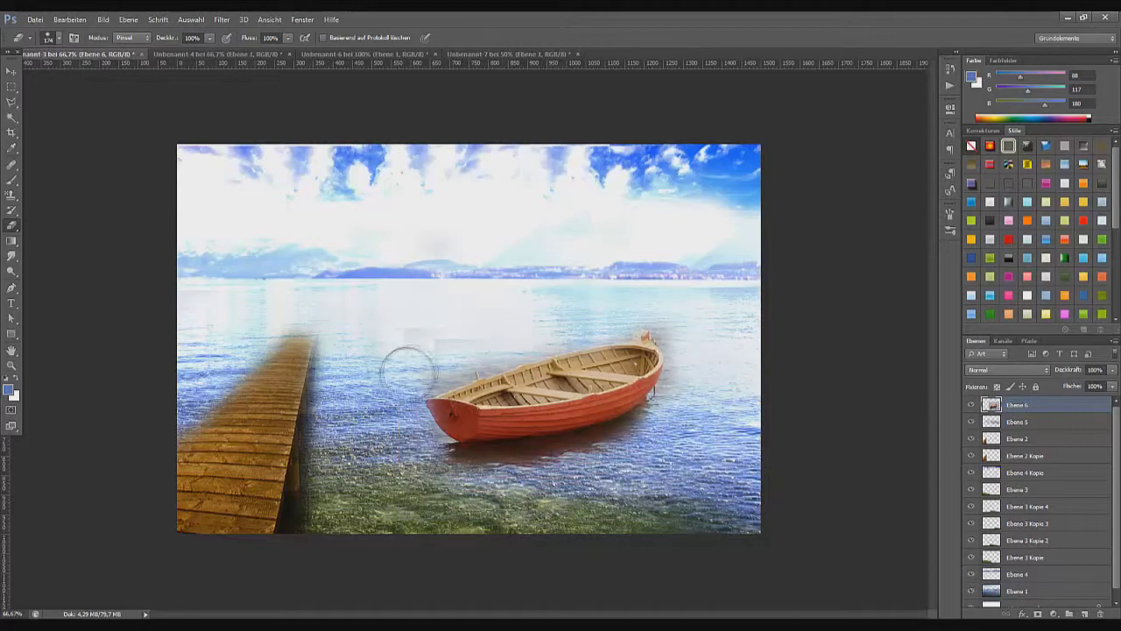
{"action": "key", "text": "v"}
{"action": "left_click_drag", "start_coordinate": [245, 302], "coordinate": [175, 302]}
- Flip the boat horizontally and scale it down beside the jetty
{"action": "left_click", "coordinate": [70, 19]}
{"action": "mouse_move", "coordinate": [84, 248]}
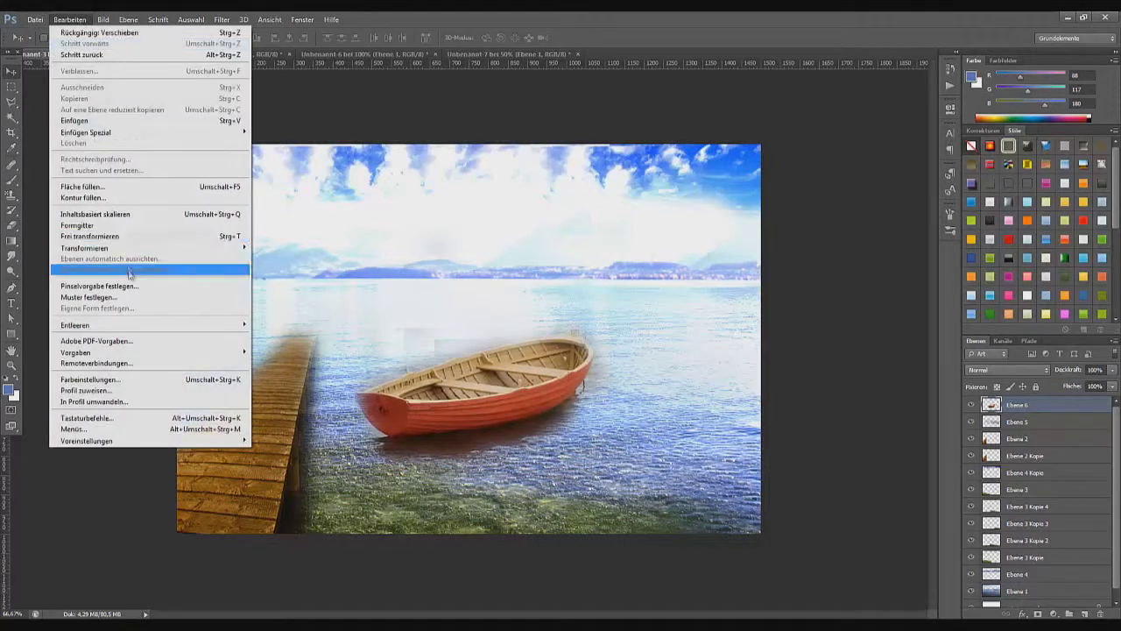
{"action": "left_click", "coordinate": [289, 335]}
{"action": "key", "text": "ctrl+z"}
{"action": "left_click", "coordinate": [70, 20]}
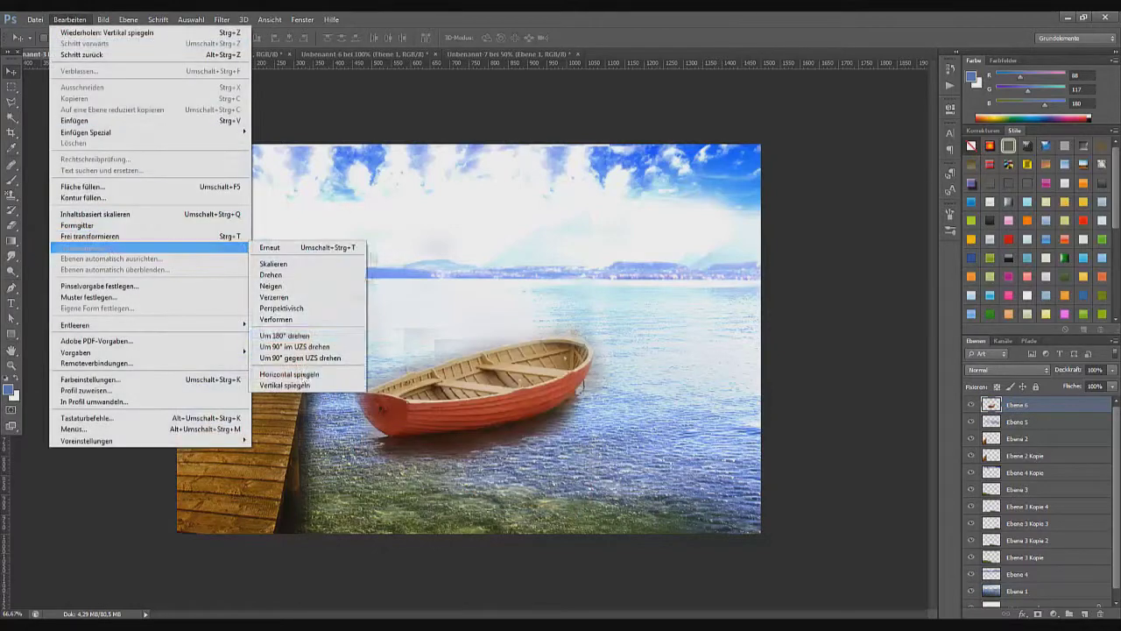
{"action": "left_click", "coordinate": [289, 374]}
{"action": "key", "text": "ctrl+t"}
{"action": "mouse_move", "coordinate": [578, 460]}
{"action": "left_mouse_down"}
{"action": "mouse_move", "coordinate": [523, 335]}
{"action": "mouse_move", "coordinate": [538, 391]}
{"action": "mouse_move", "coordinate": [543, 377]}
{"action": "left_mouse_up"}
{"action": "key", "text": "Return"}
- Touch up with the eraser, then duplicate the boat layer several times and merge the copies
{"action": "left_click", "coordinate": [12, 225]}
{"action": "left_click", "coordinate": [291, 417]}
{"action": "key", "text": "ctrl+j"}
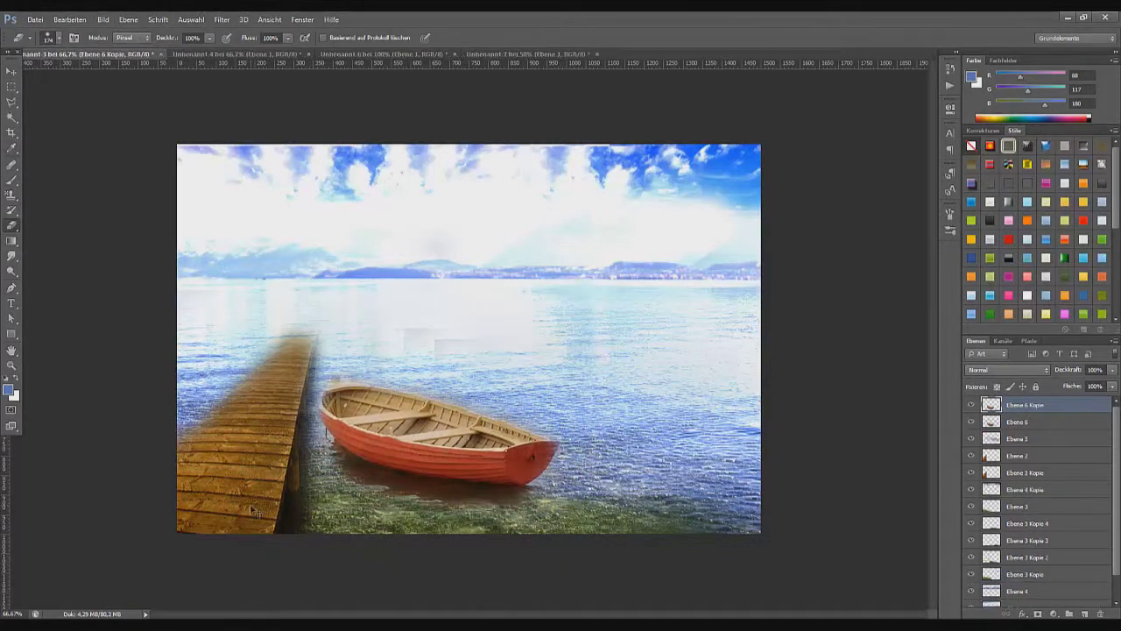
{"action": "key", "text": "ctrl+j"}
{"action": "key", "text": "ctrl+j"}
{"action": "key", "text": "ctrl+j"}
{"action": "key", "text": "ctrl+j"}
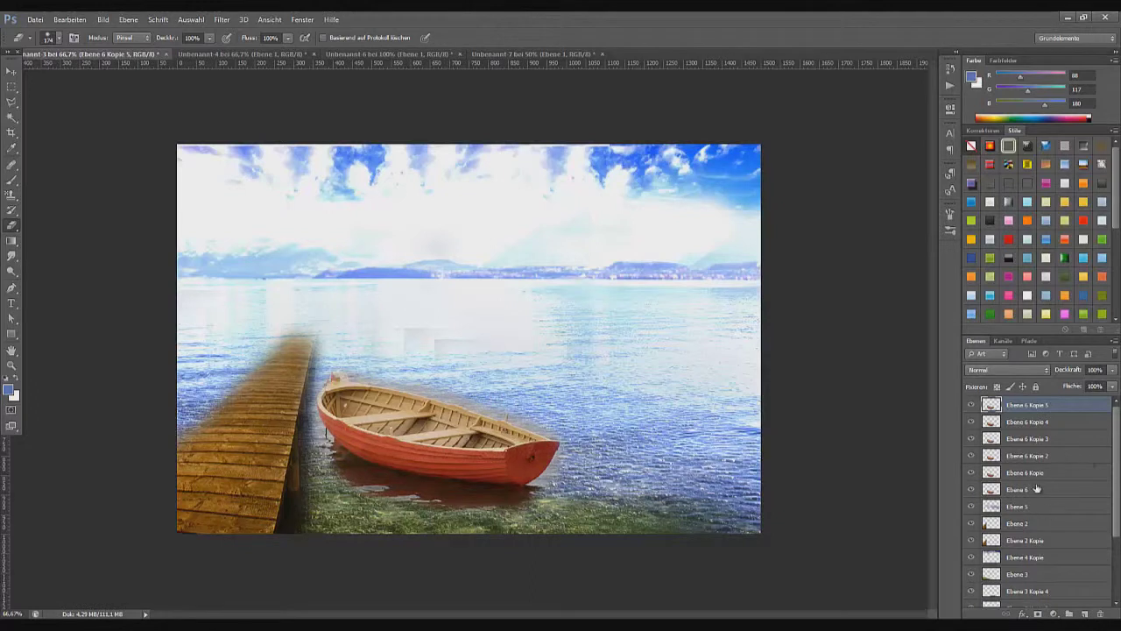
{"action": "left_click", "coordinate": [1037, 491], "text": "shift"}
{"action": "key", "text": "ctrl+e"}
- Shift the boat's hue slightly toward pink with Hue/Saturation
{"action": "key", "text": "v"}
{"action": "key", "text": "ctrl+u"}
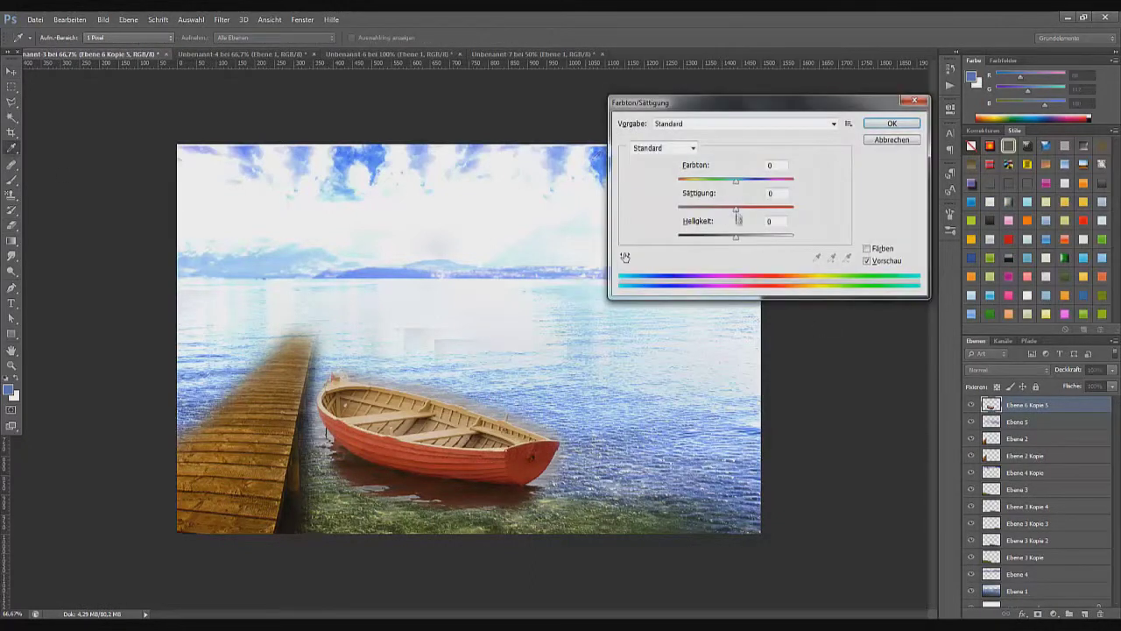
{"action": "left_click_drag", "start_coordinate": [751, 184], "coordinate": [723, 186]}
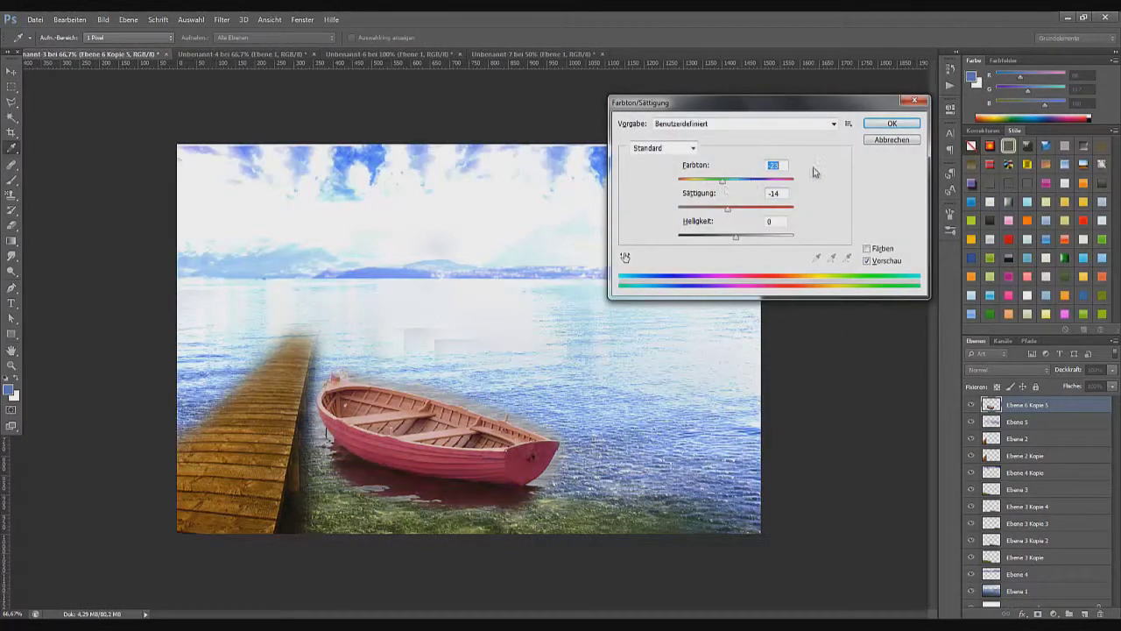
{"action": "left_click", "coordinate": [881, 124]}
- Duplicate the boat layer, merge the chosen layers, and hide two lower layers
{"action": "right_click", "coordinate": [1042, 586]}
{"action": "left_click", "coordinate": [981, 118]}
{"action": "key", "text": "Return"}
{"action": "right_click", "coordinate": [1045, 414]}
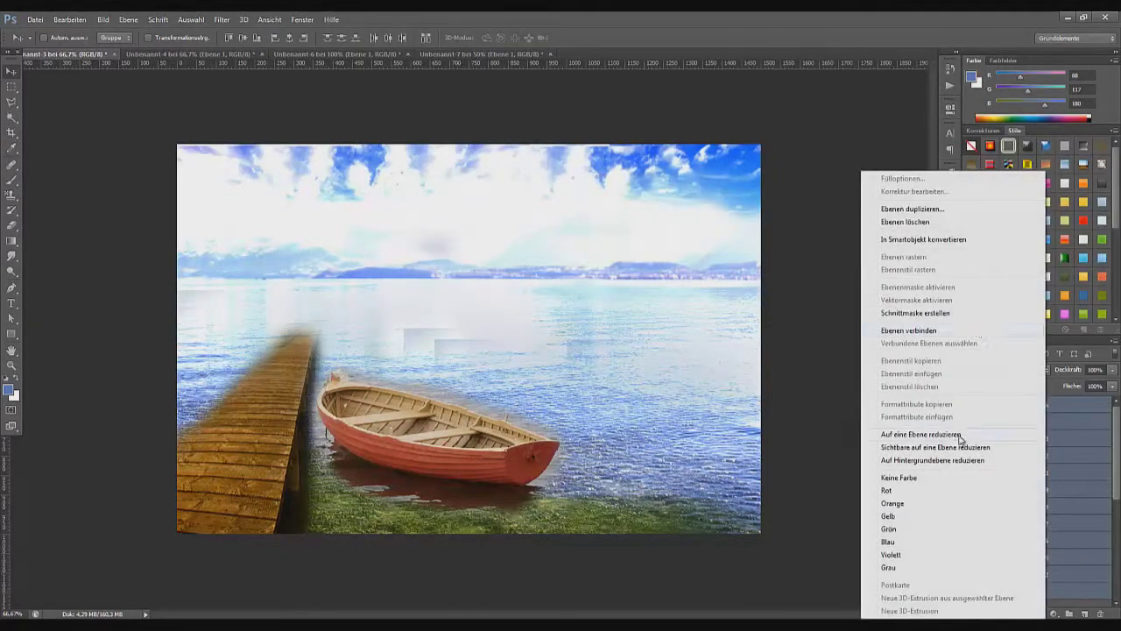
{"action": "left_click", "coordinate": [961, 435]}
{"action": "left_click_drag", "start_coordinate": [970, 573], "coordinate": [971, 605]}
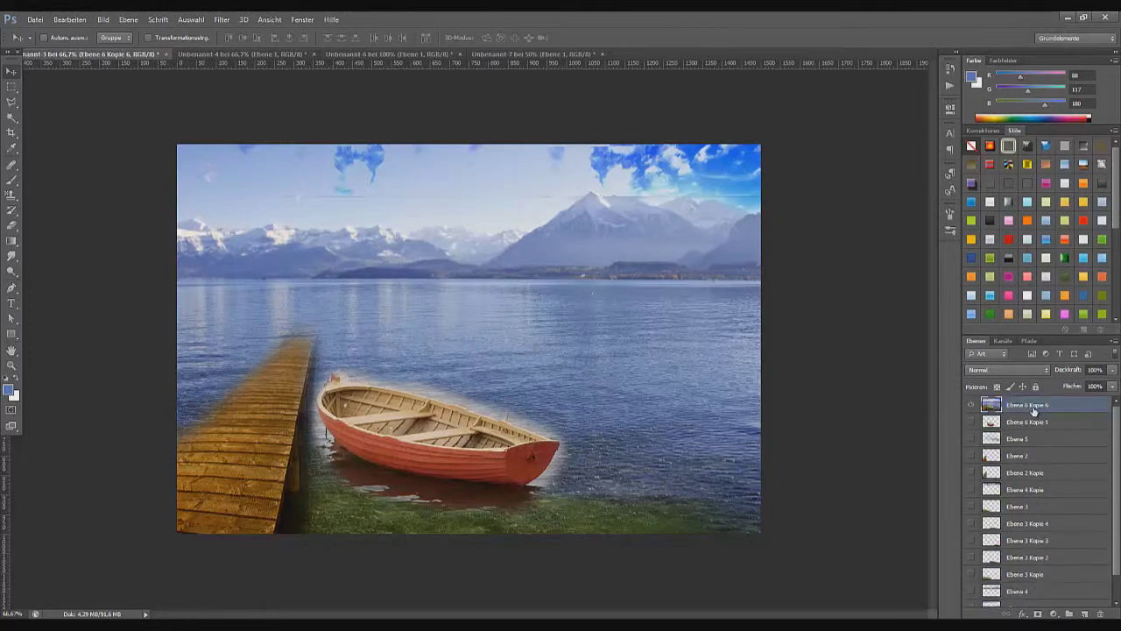
- Drain the colour from the boat layer using Hue/Saturation
{"action": "key", "text": "ctrl+u"}
{"action": "left_click_drag", "start_coordinate": [736, 207], "coordinate": [667, 211]}
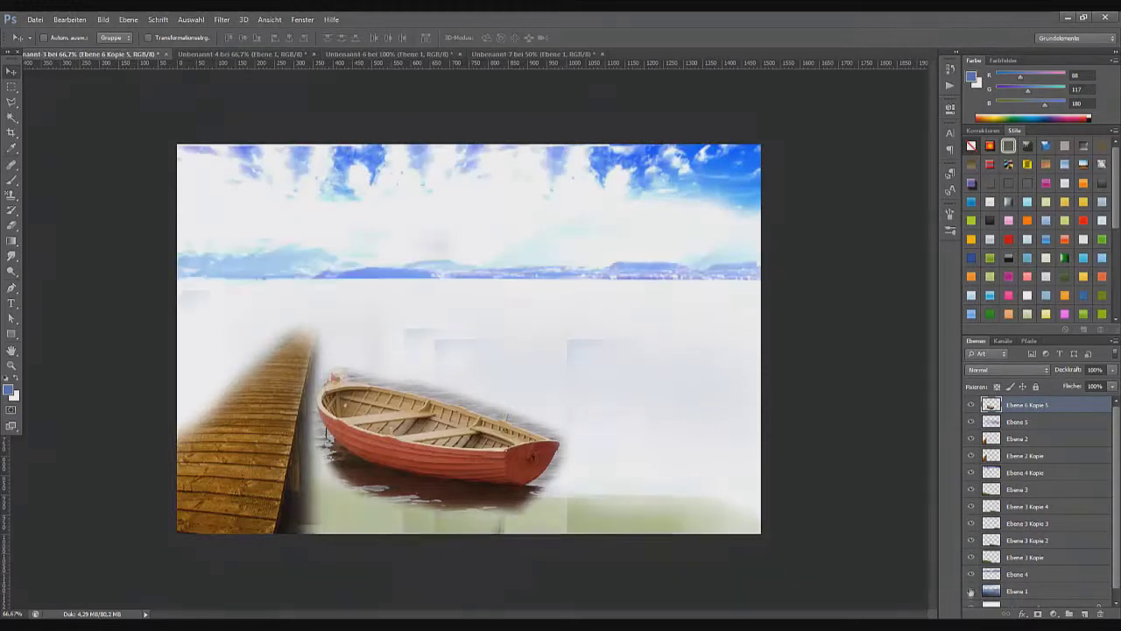
{"action": "key", "text": "ctrl+t"}
- Warp the boat so it bends slightly leftward toward the jetty, then choose a larger brush
{"action": "right_click", "coordinate": [550, 360]}
{"action": "left_click", "coordinate": [578, 441]}
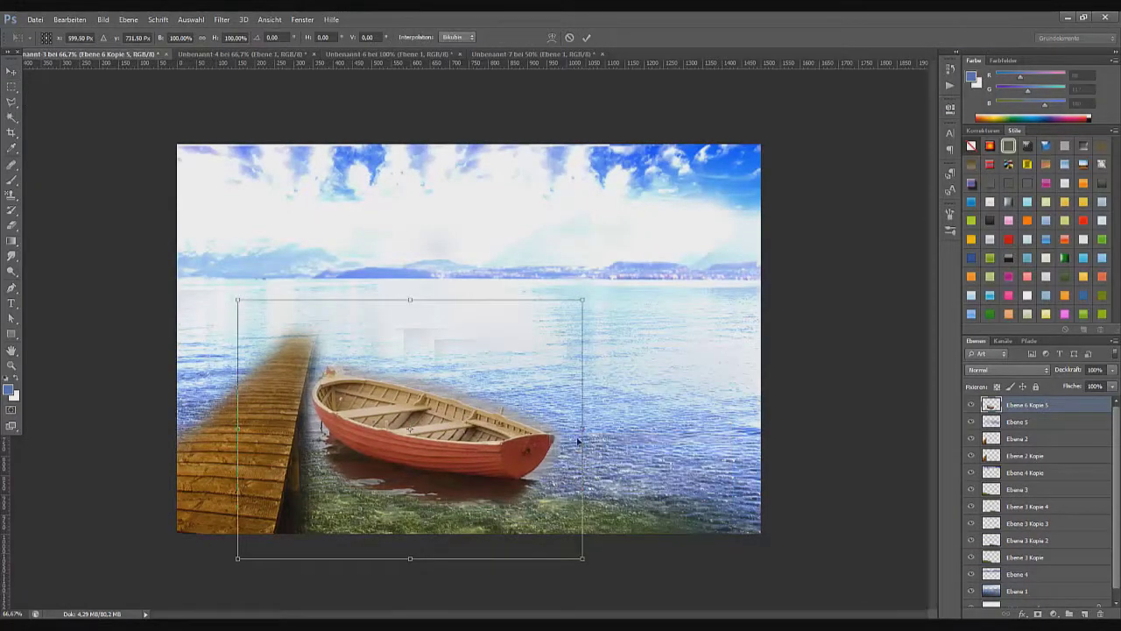
{"action": "right_click", "coordinate": [510, 373]}
{"action": "left_click", "coordinate": [534, 471]}
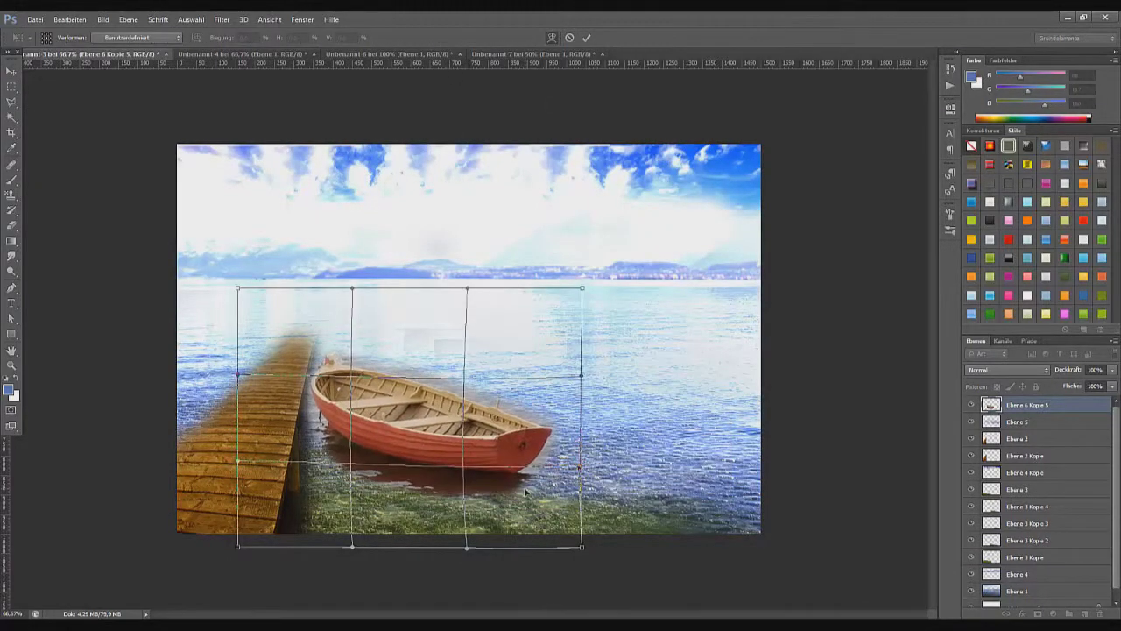
{"action": "mouse_move", "coordinate": [359, 403]}
{"action": "left_mouse_down"}
{"action": "mouse_move", "coordinate": [346, 396]}
{"action": "mouse_move", "coordinate": [421, 401]}
{"action": "left_mouse_up"}
{"action": "key", "text": "Return"}
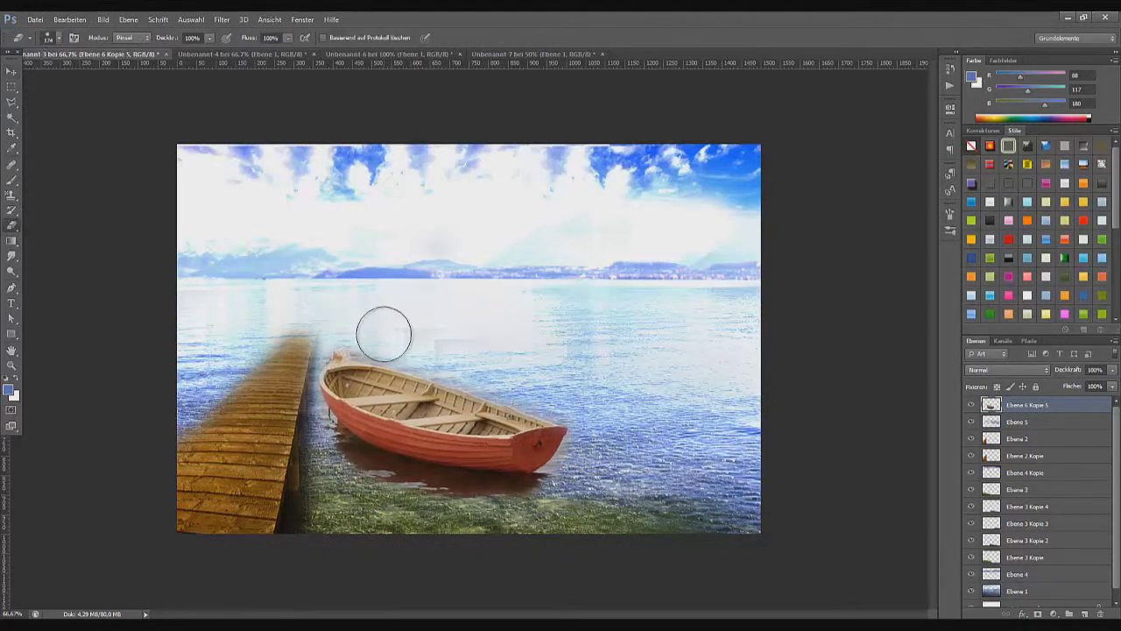
{"action": "right_click", "coordinate": [587, 458]}
{"action": "key", "text": "Return"}
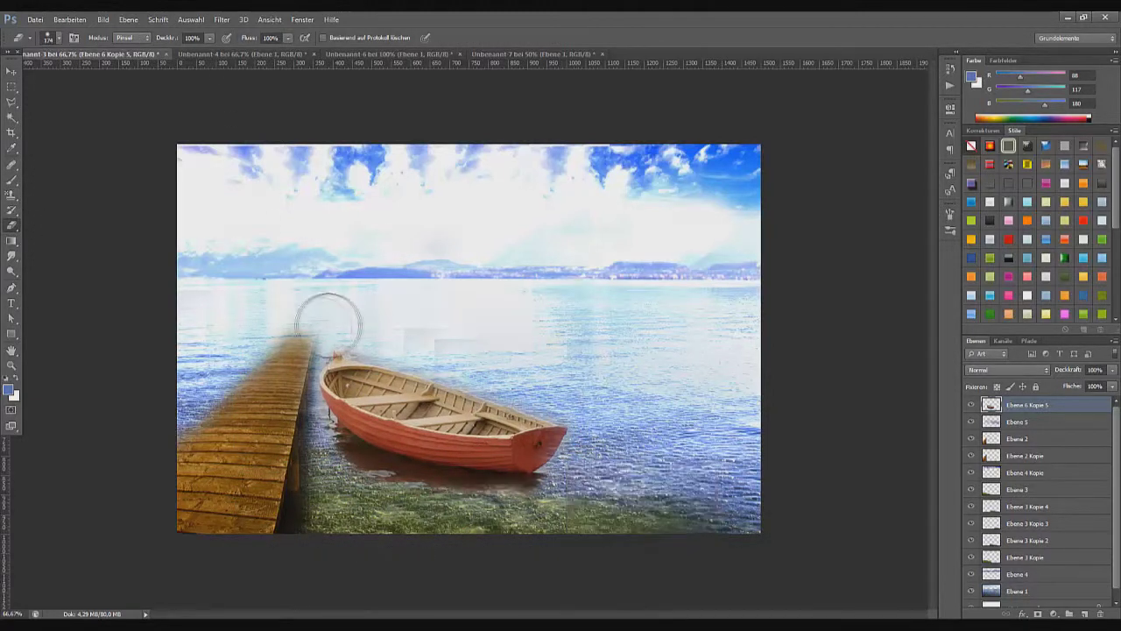
- Nudge the boat layer slightly down and to the left beside the jetty
{"action": "key", "text": "v"}
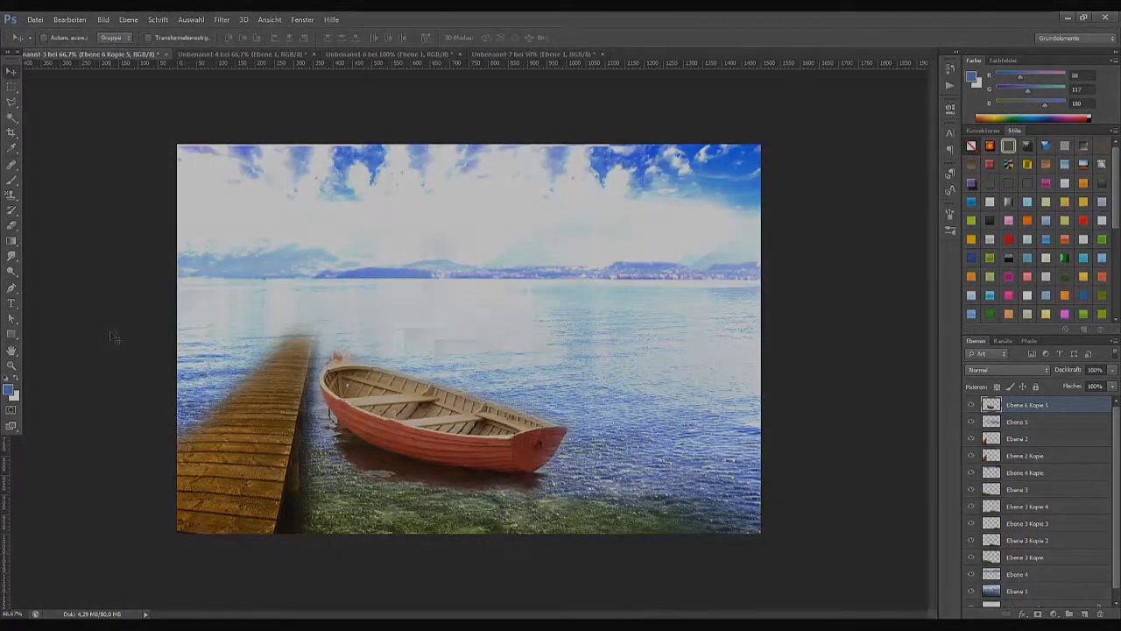
{"action": "left_click_drag", "start_coordinate": [438, 385], "coordinate": [433, 405]}
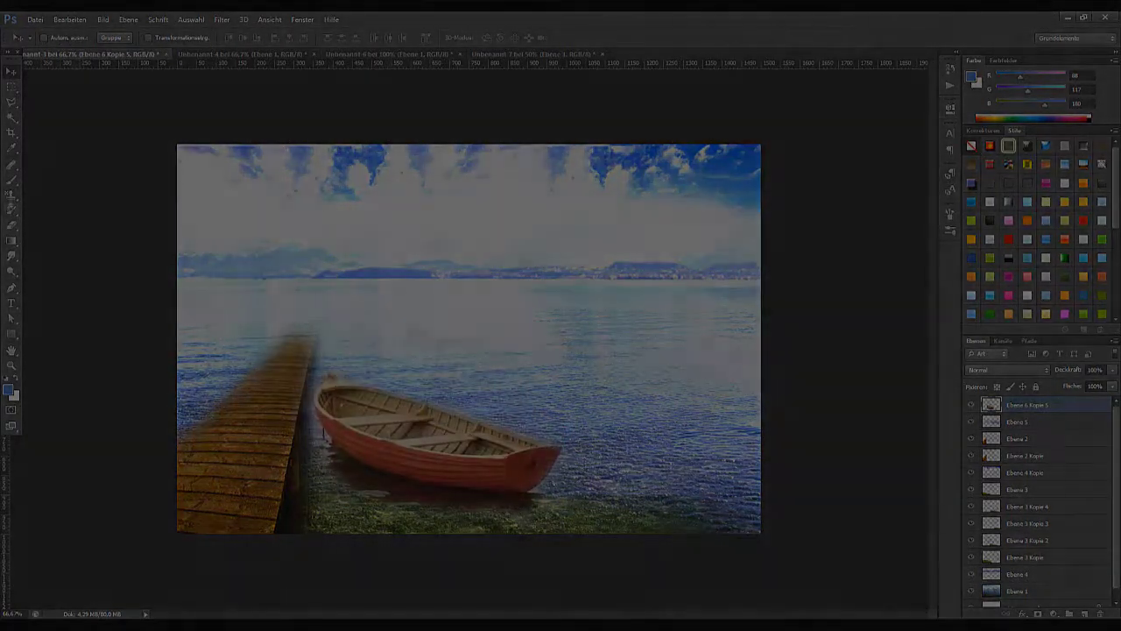